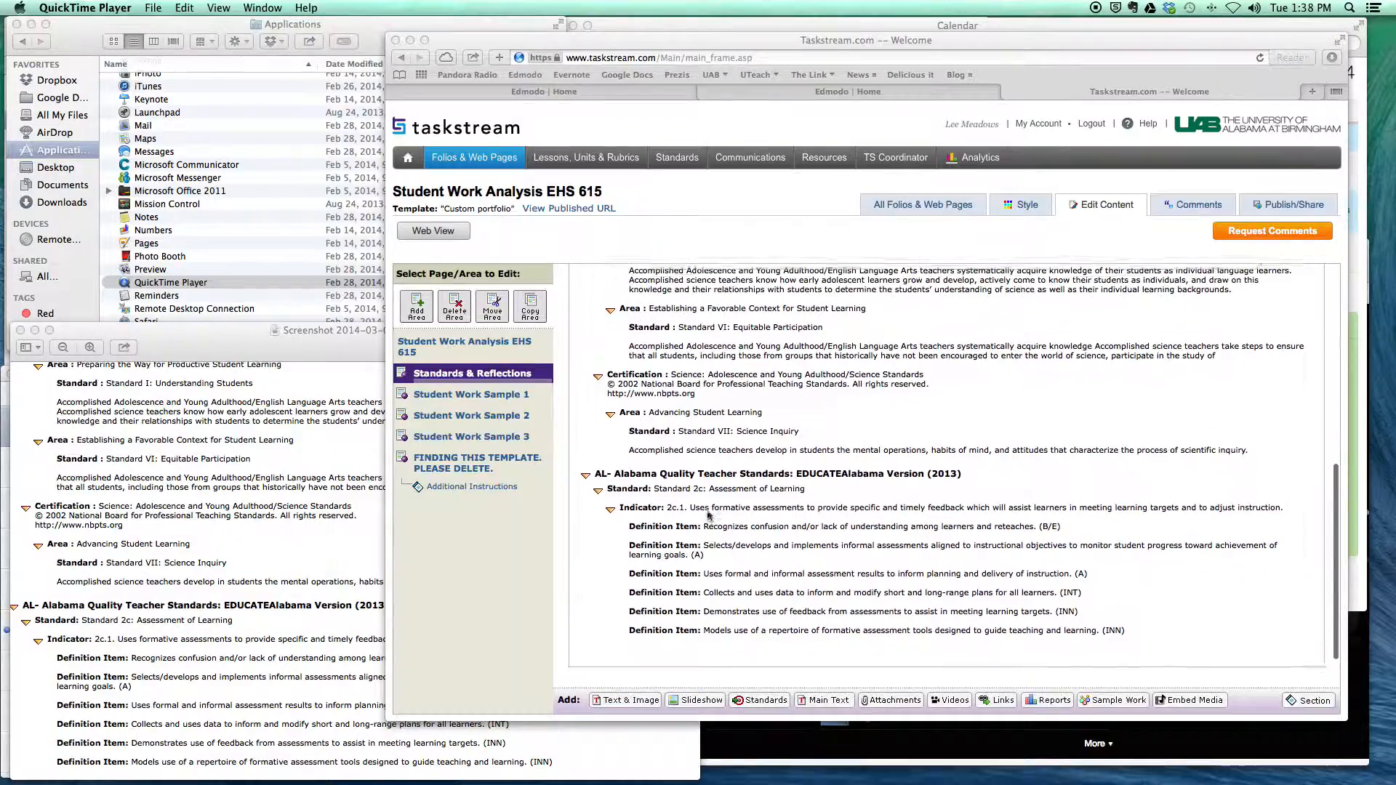
Review the Standards & Reflections page and collapse the National Board and Alabama Quality Teacher Standards groups.
{"action": "scroll", "coordinate": [708, 515], "scroll_direction": "up", "scroll_amount": 3}
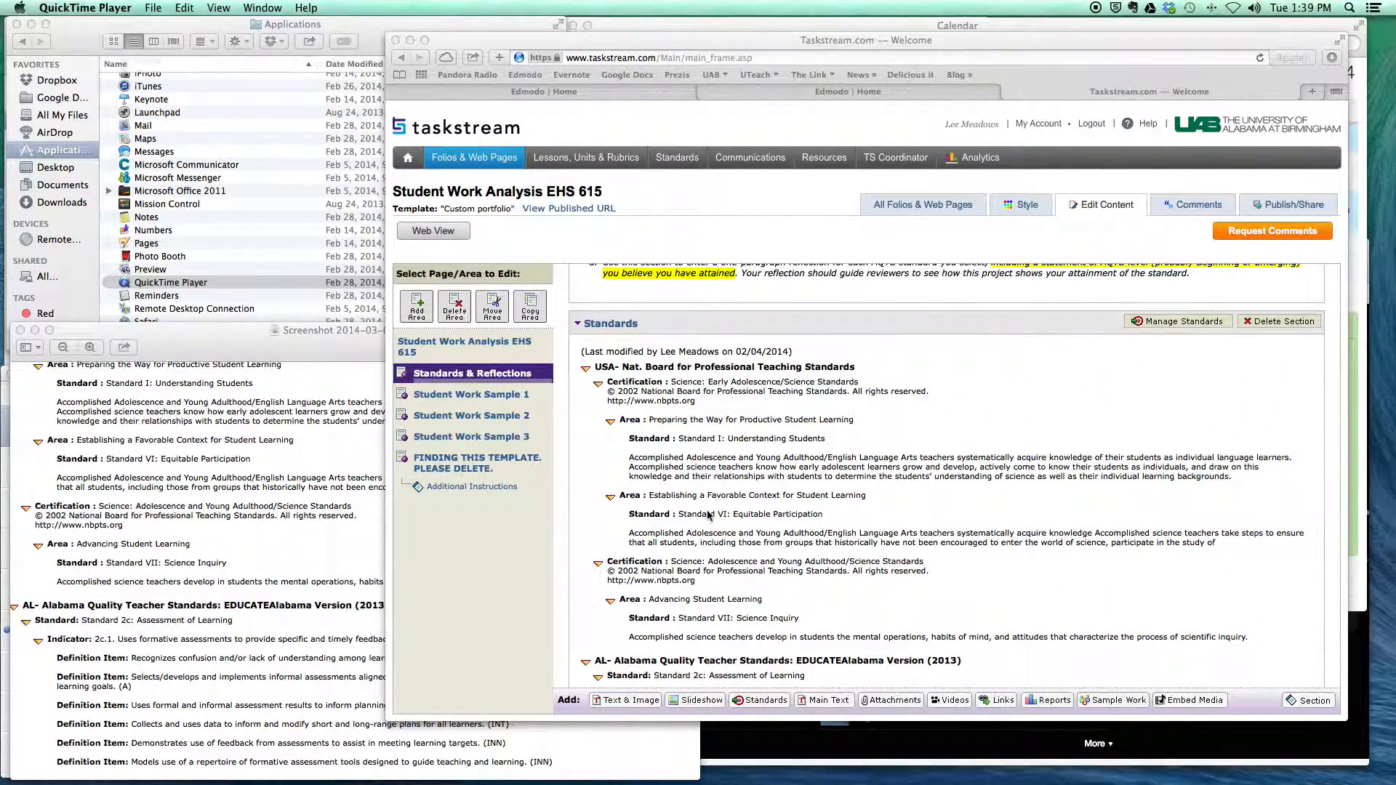
{"action": "scroll", "coordinate": [708, 514], "scroll_direction": "up", "scroll_amount": 1}
{"action": "scroll", "coordinate": [708, 514], "scroll_direction": "down", "scroll_amount": 3}
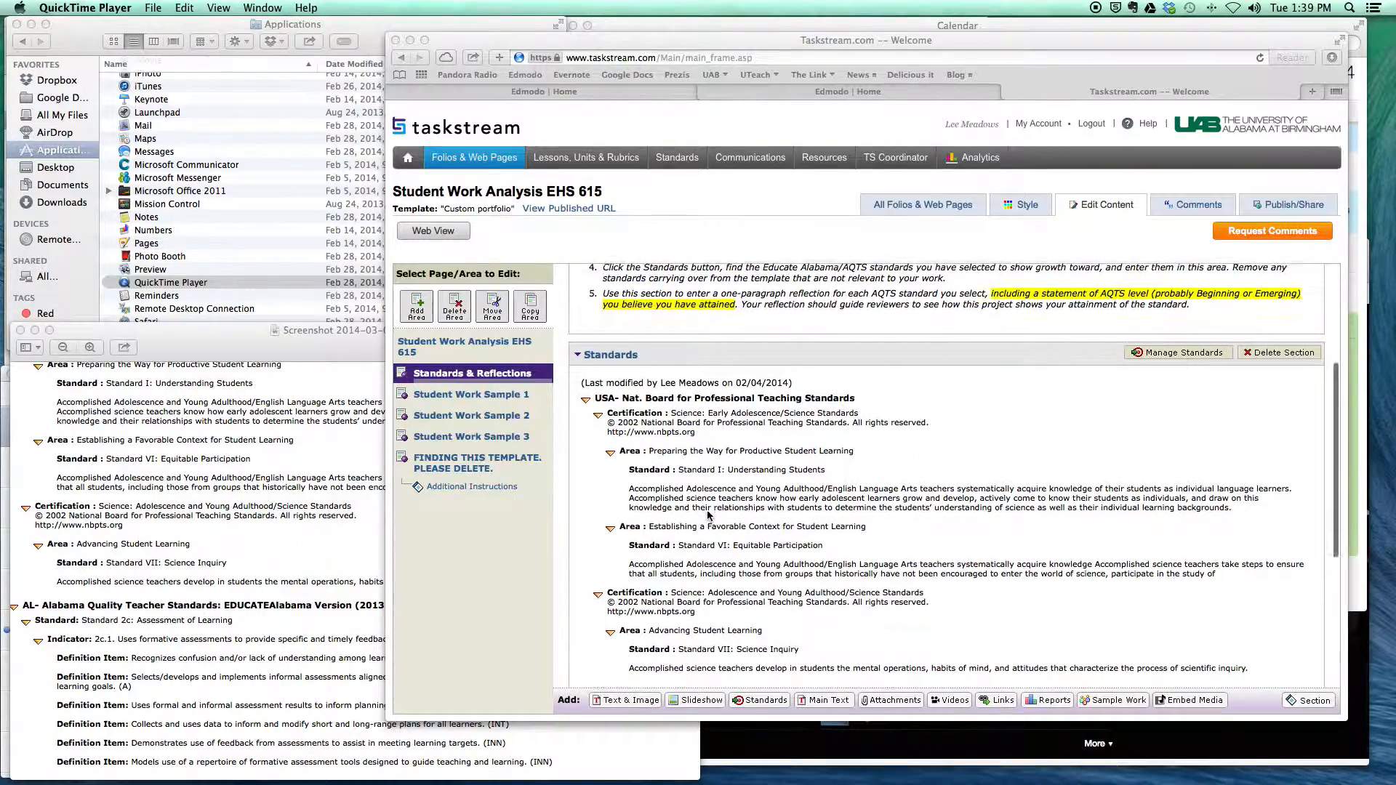
{"action": "scroll", "coordinate": [708, 515], "scroll_direction": "up", "scroll_amount": 9}
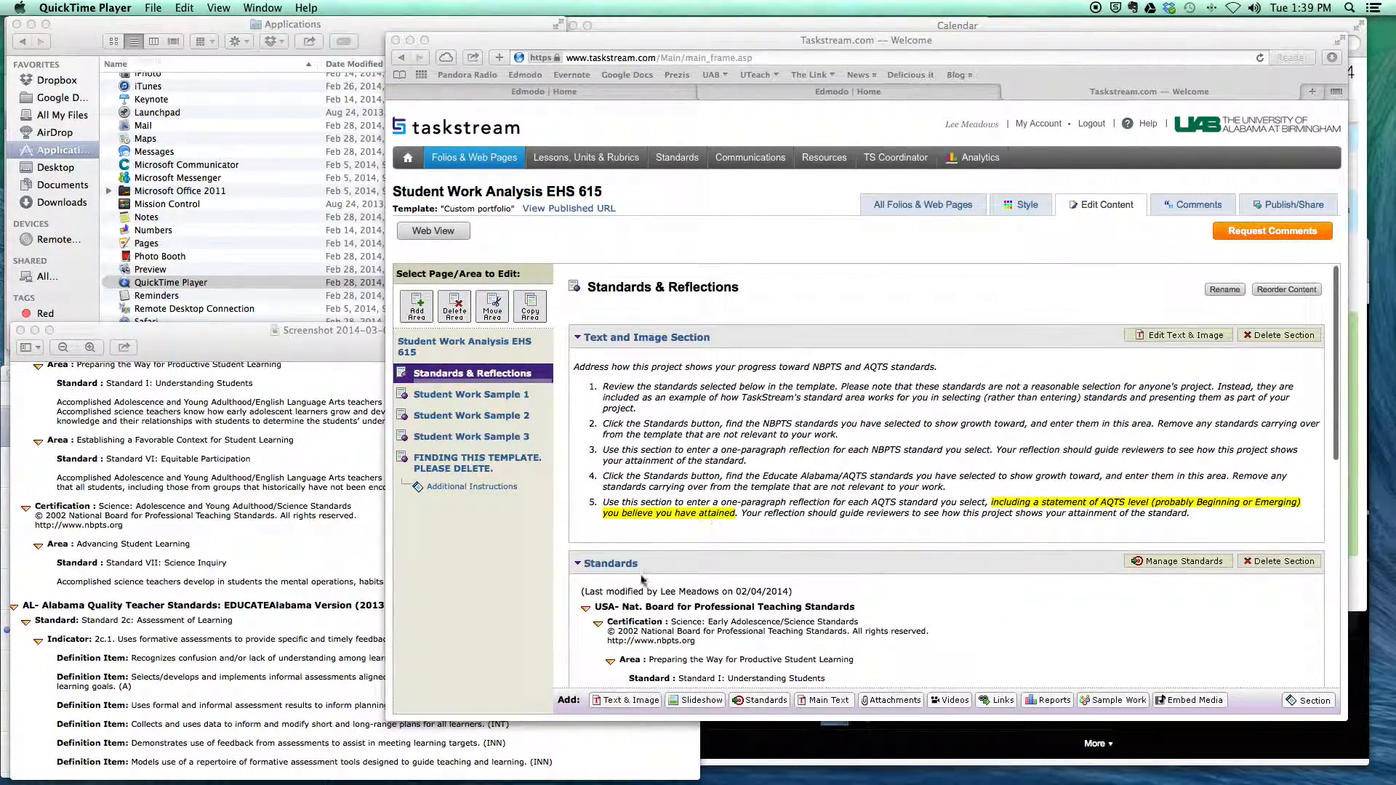
{"action": "left_click", "coordinate": [588, 613]}
{"action": "left_click", "coordinate": [586, 609]}
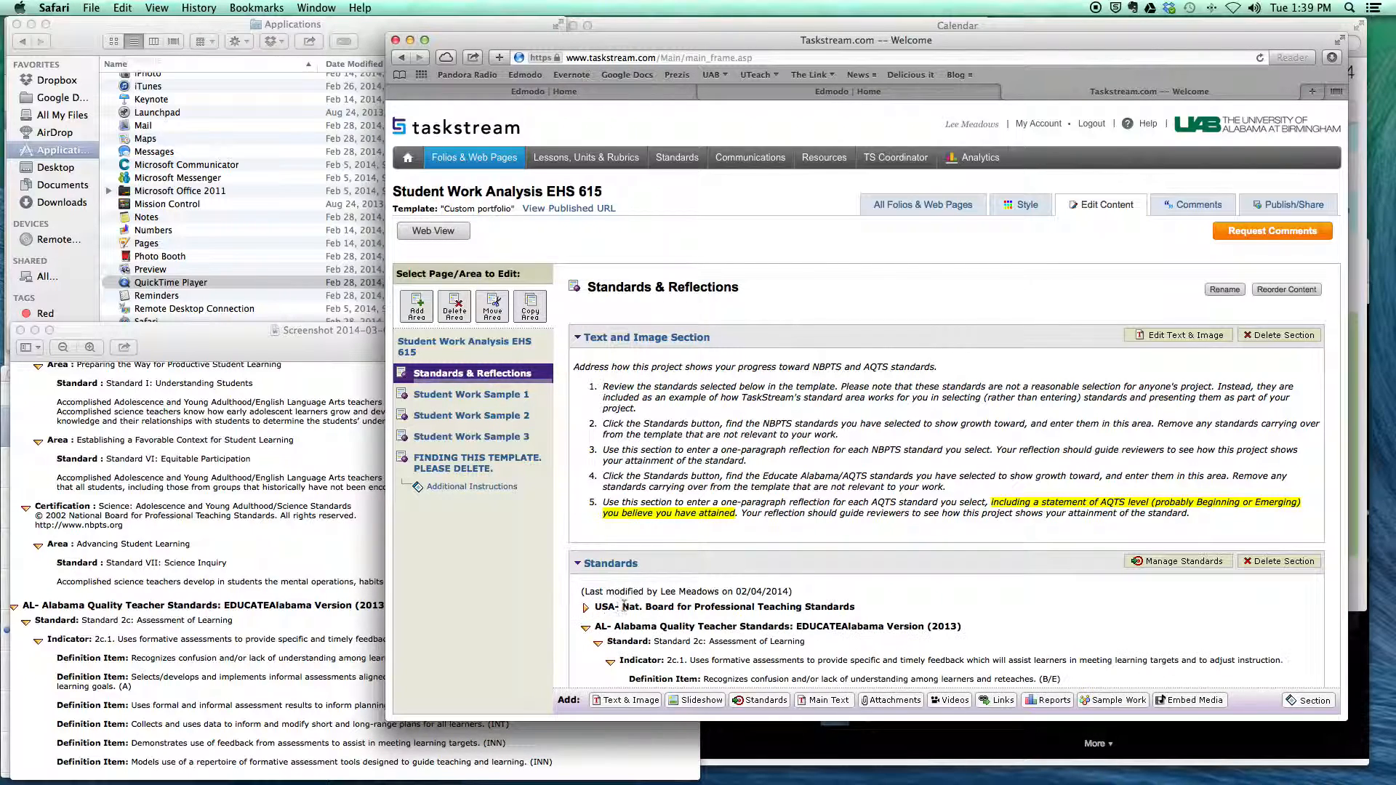
{"action": "scroll", "coordinate": [587, 524], "scroll_direction": "down", "scroll_amount": 3}
{"action": "left_click", "coordinate": [586, 521]}
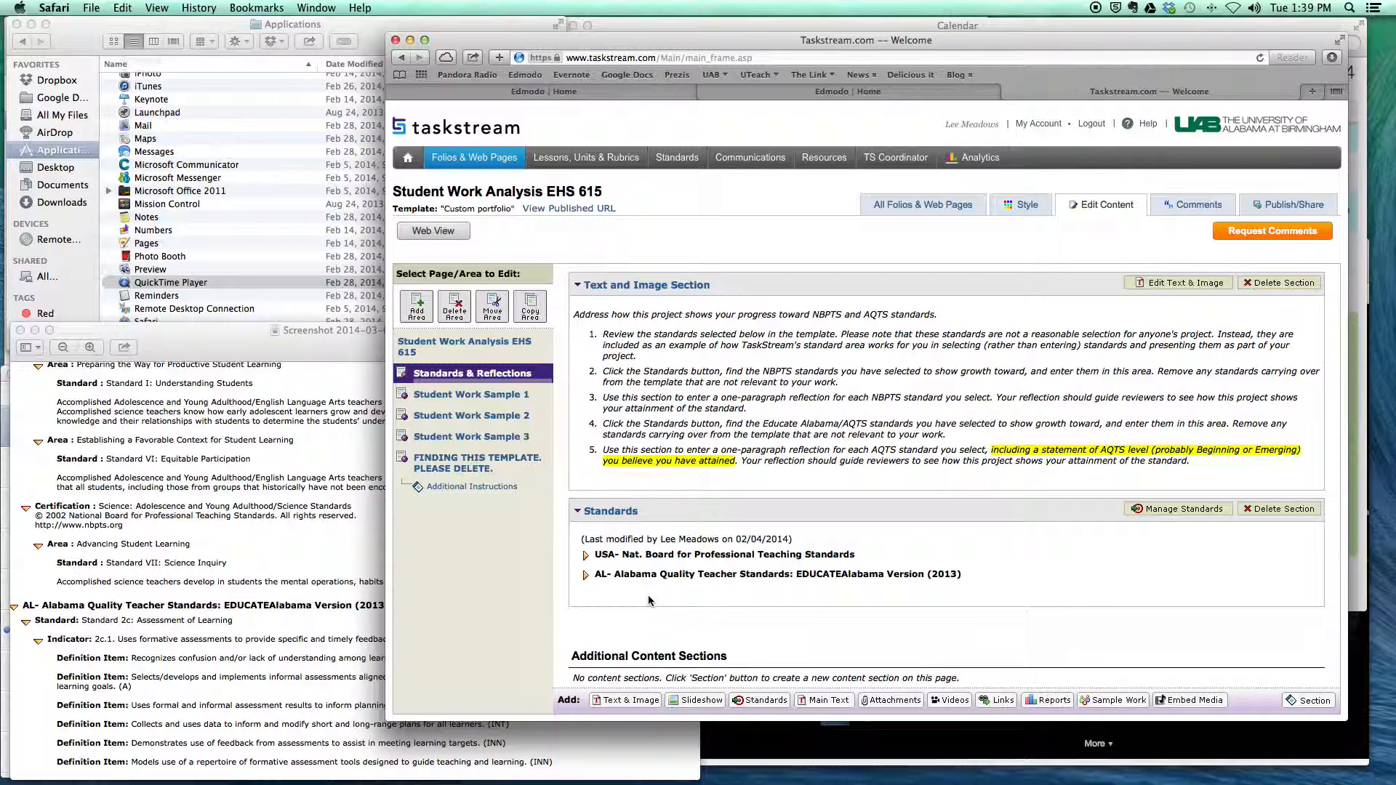
Check the reference screenshot, and delete the template's Standards section from the Standards & Reflections page.
{"action": "left_click", "coordinate": [290, 412]}
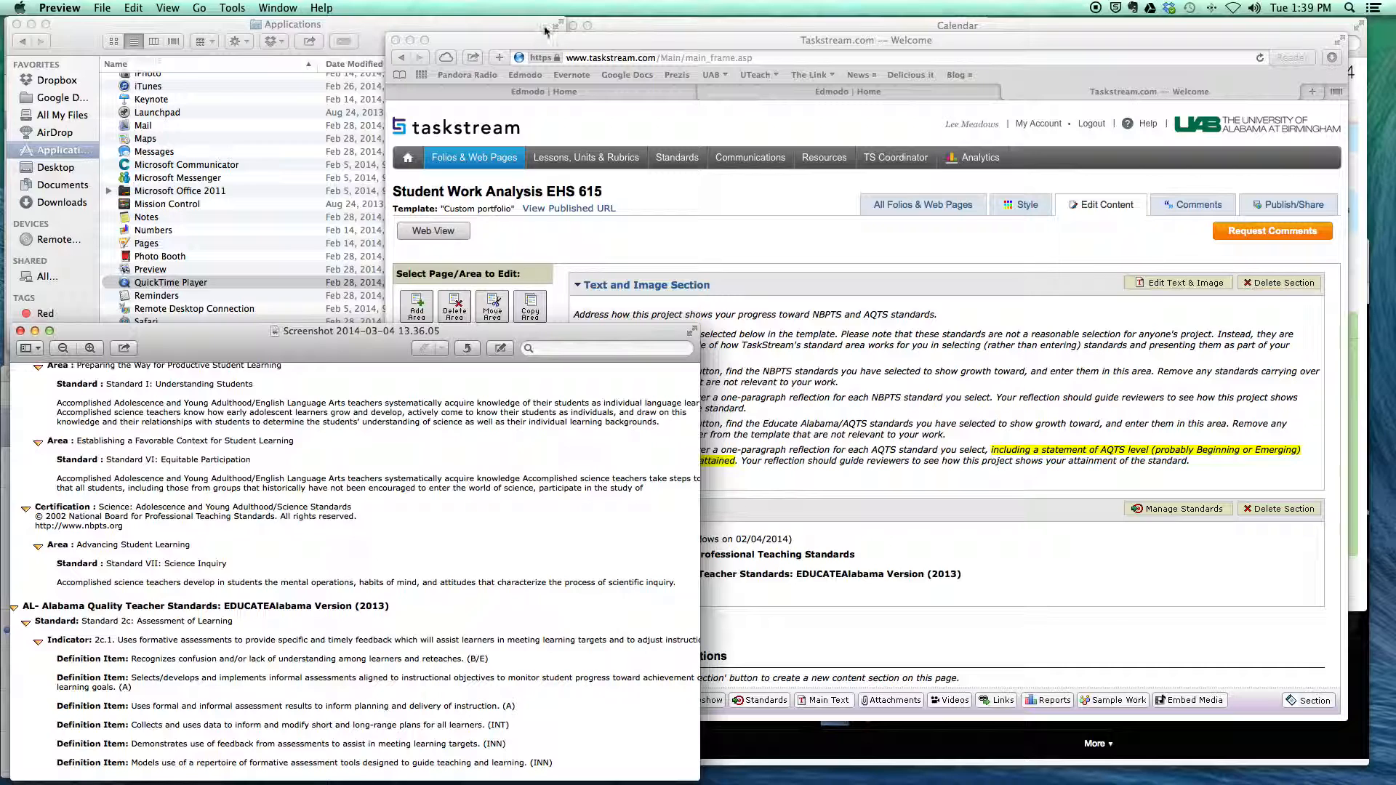
{"action": "left_click", "coordinate": [518, 48]}
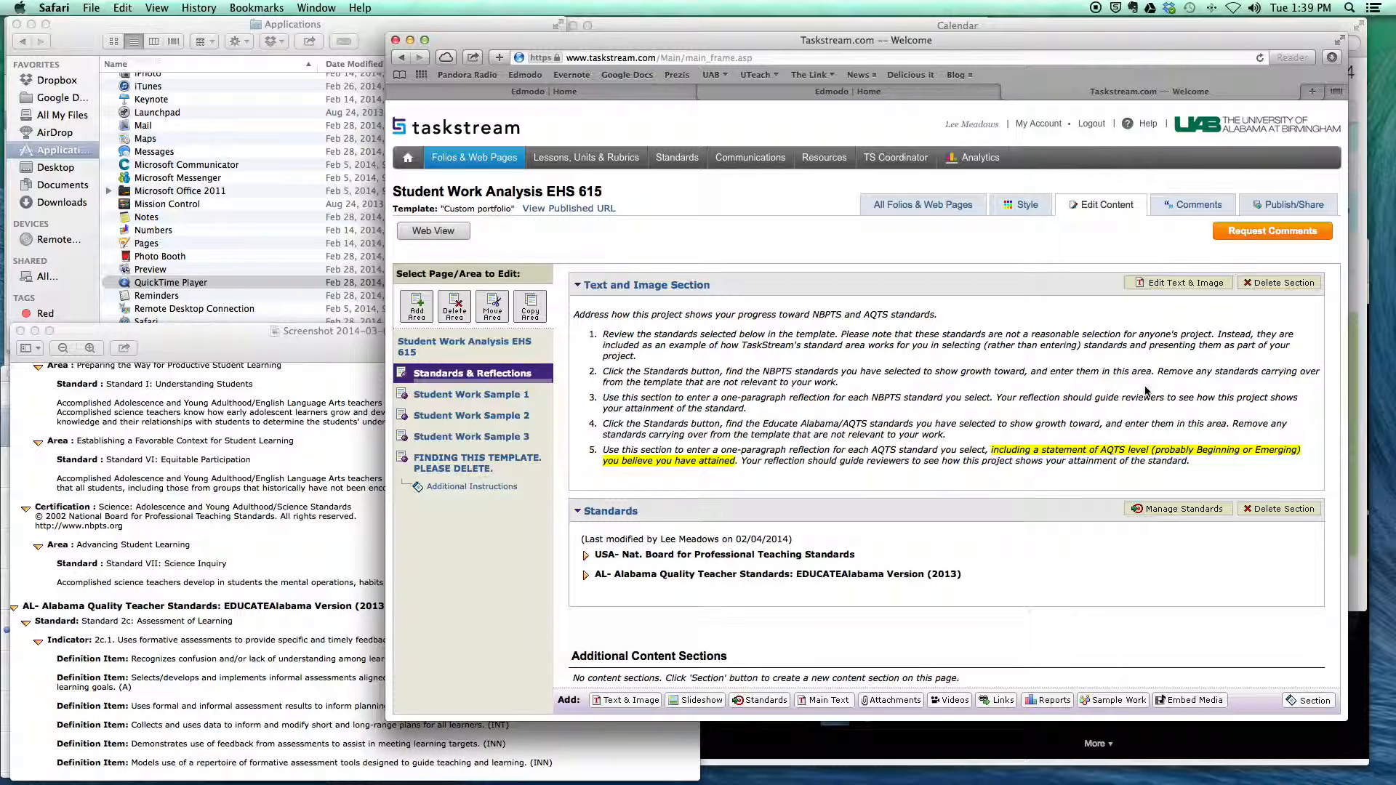
{"action": "left_click", "coordinate": [1263, 513]}
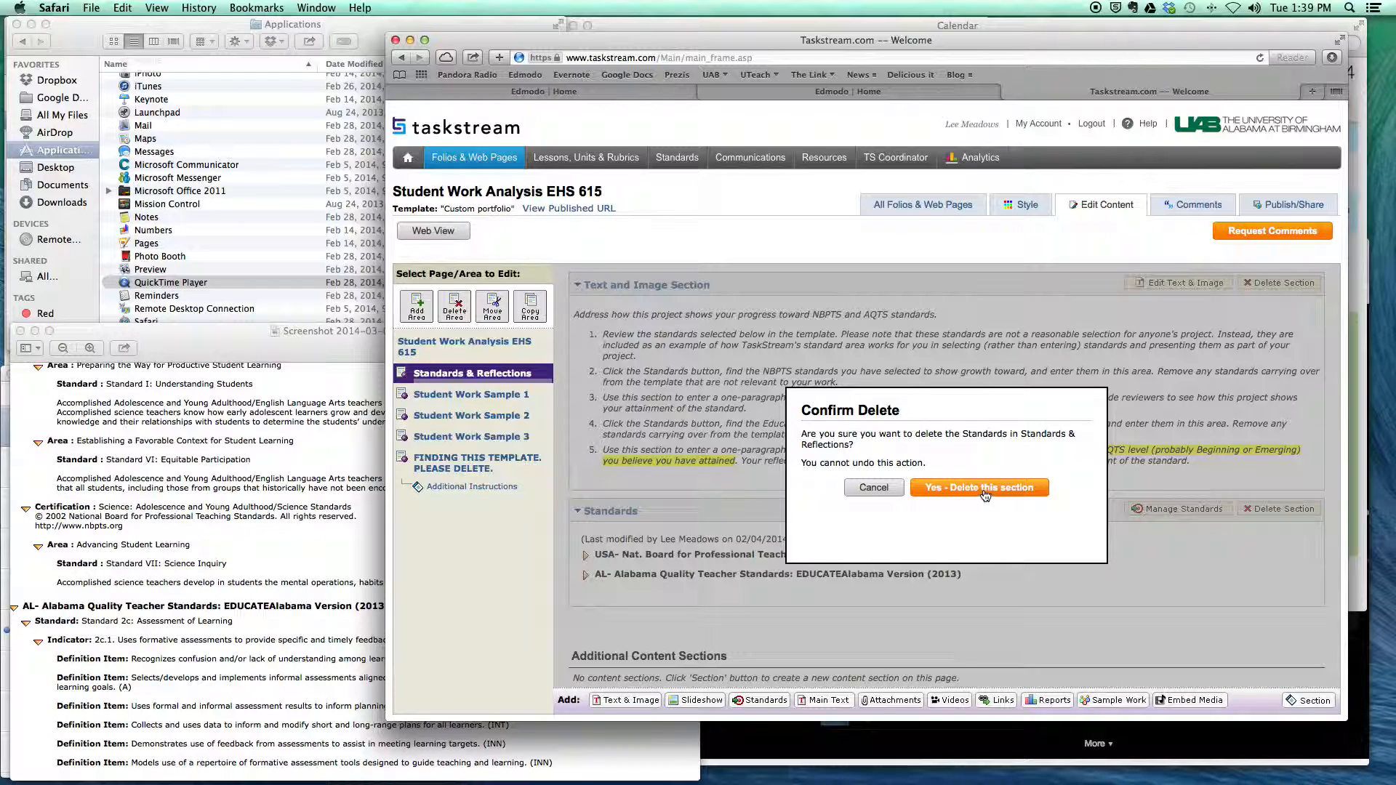
{"action": "left_click", "coordinate": [985, 494]}
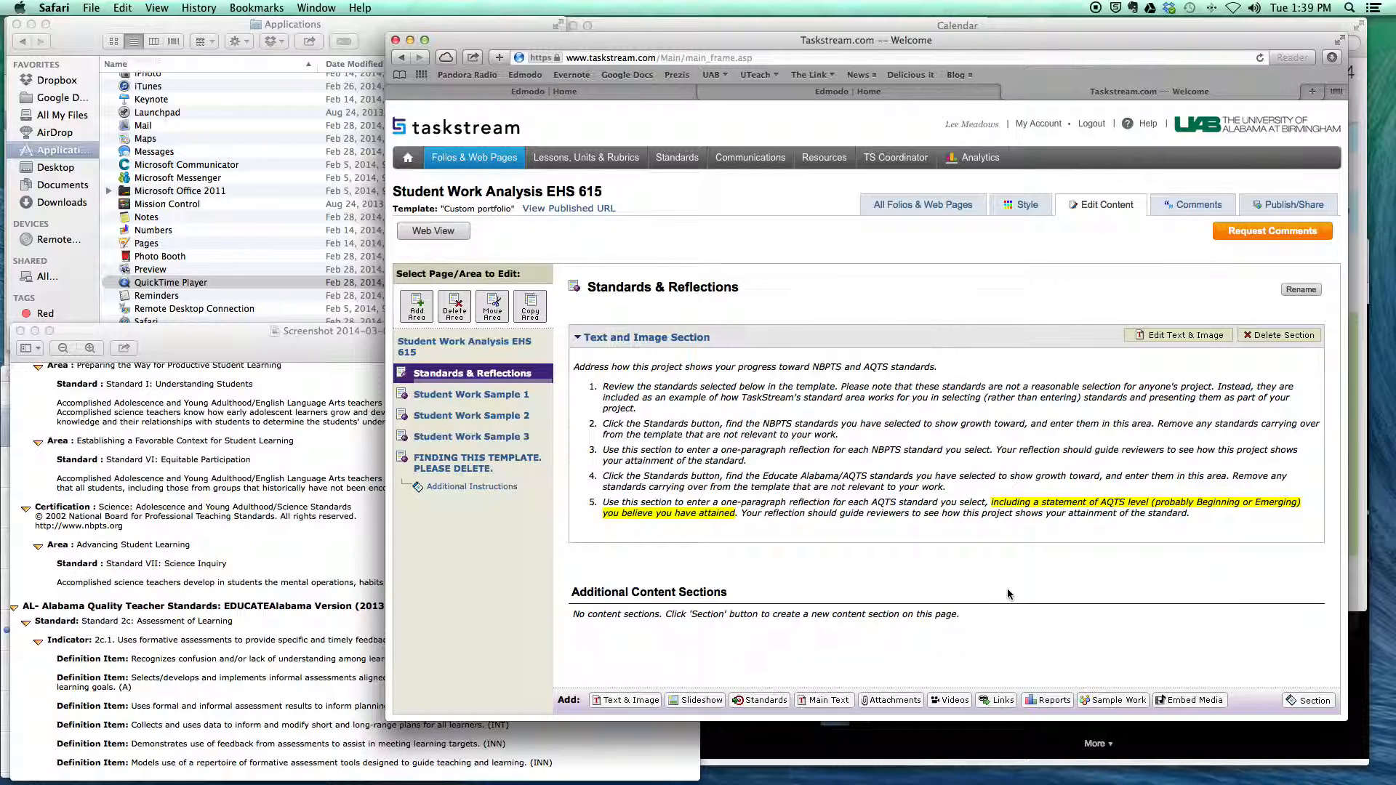
Start adding standards to the page from the USA- Nat. Board for Professional Teaching Standards set.
{"action": "left_click", "coordinate": [755, 702]}
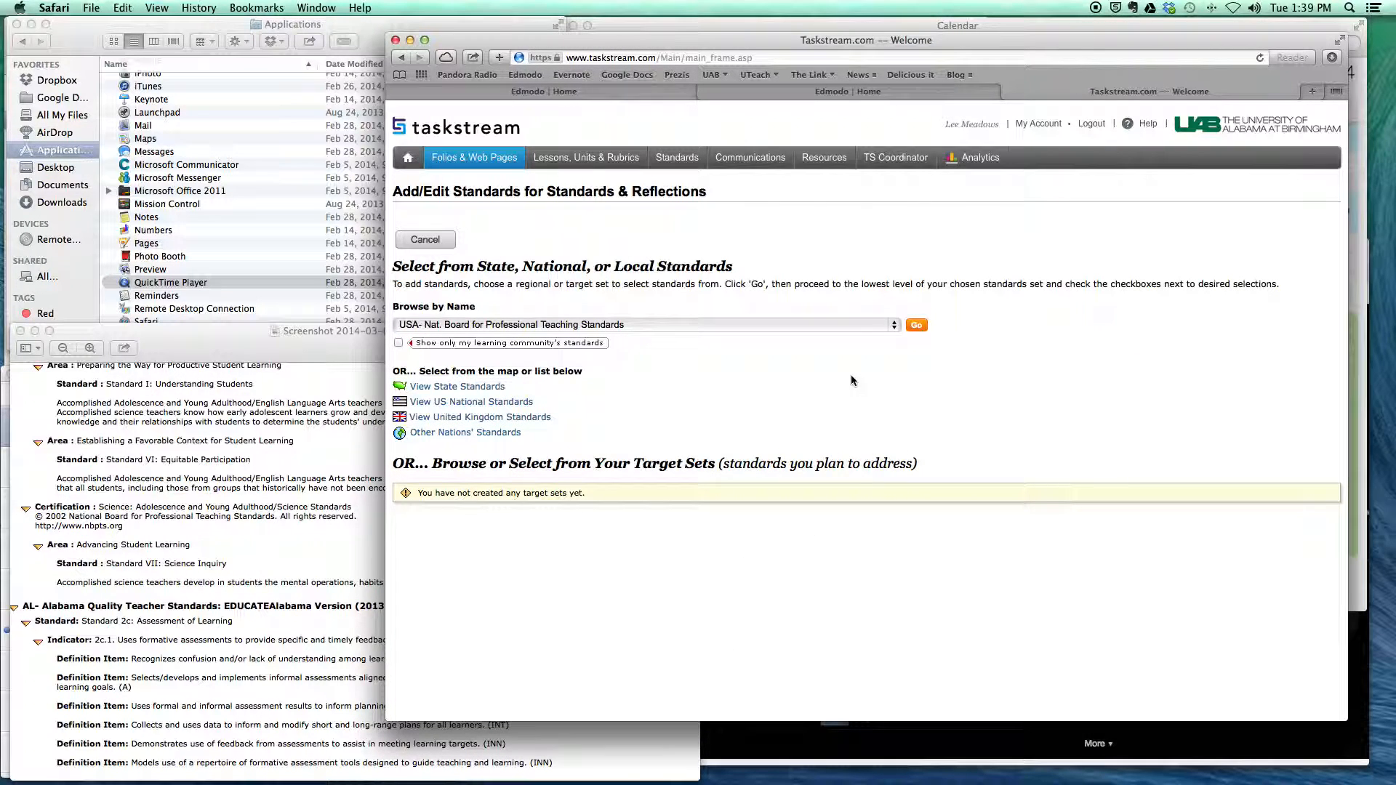
{"action": "left_click", "coordinate": [894, 325]}
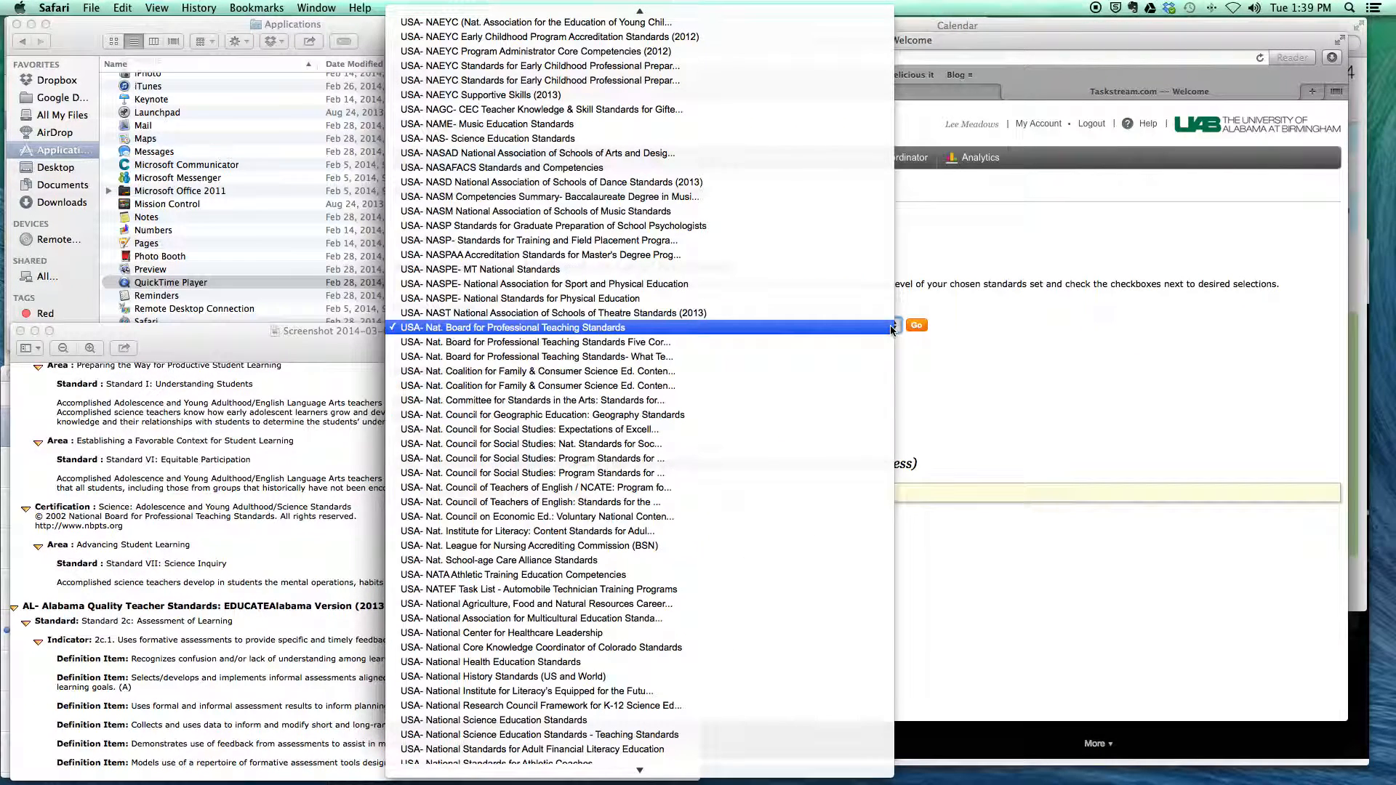
{"action": "left_click", "coordinate": [881, 329]}
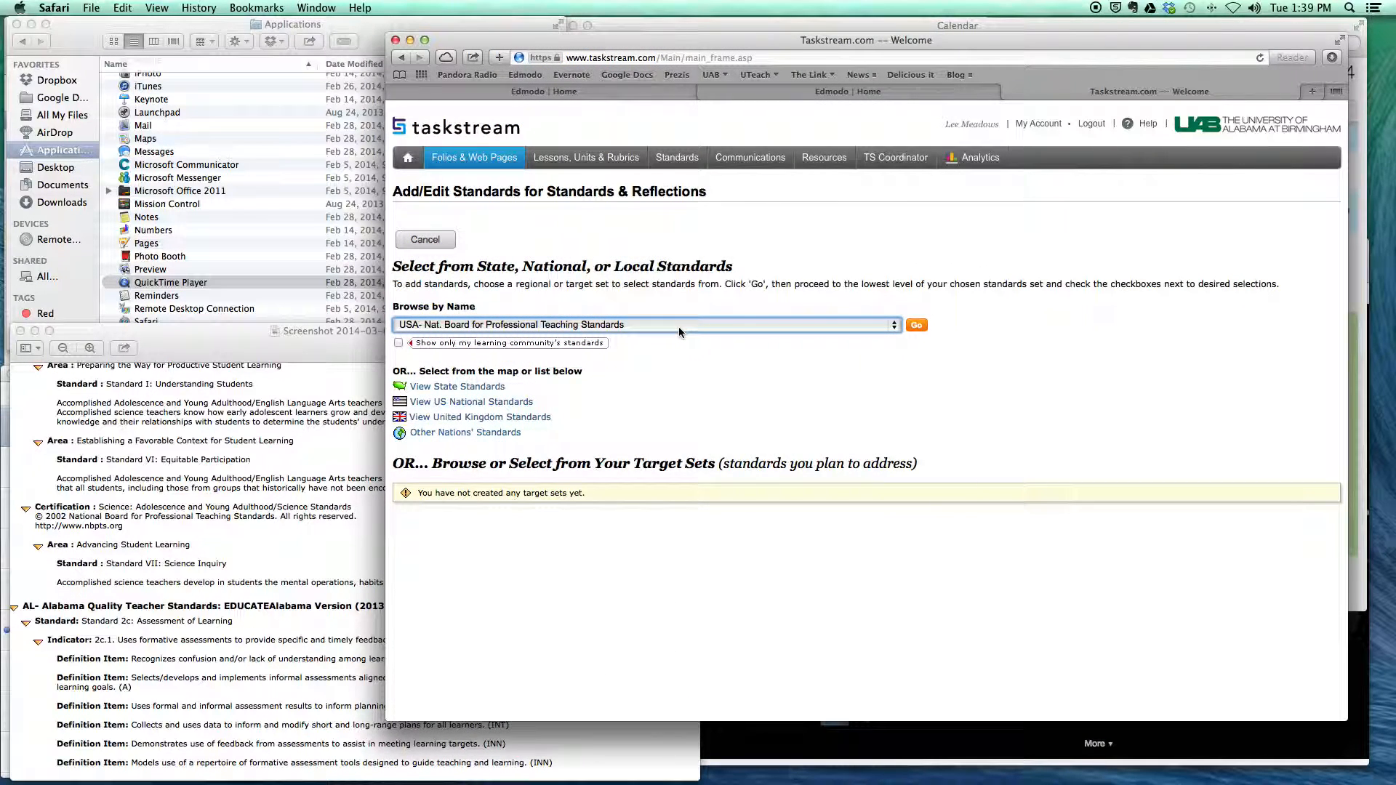
{"action": "left_click", "coordinate": [894, 328]}
{"action": "left_click", "coordinate": [895, 328]}
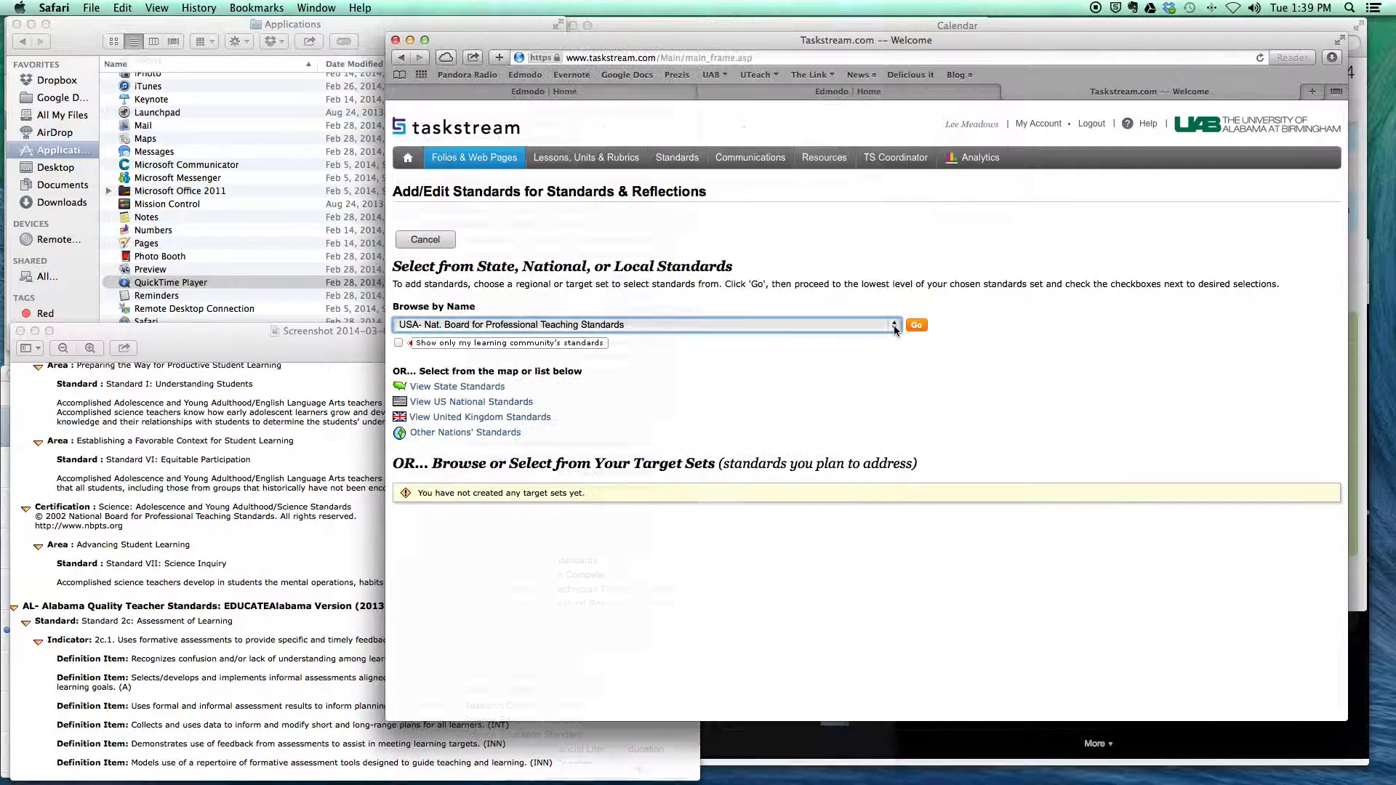
{"action": "left_click", "coordinate": [916, 326]}
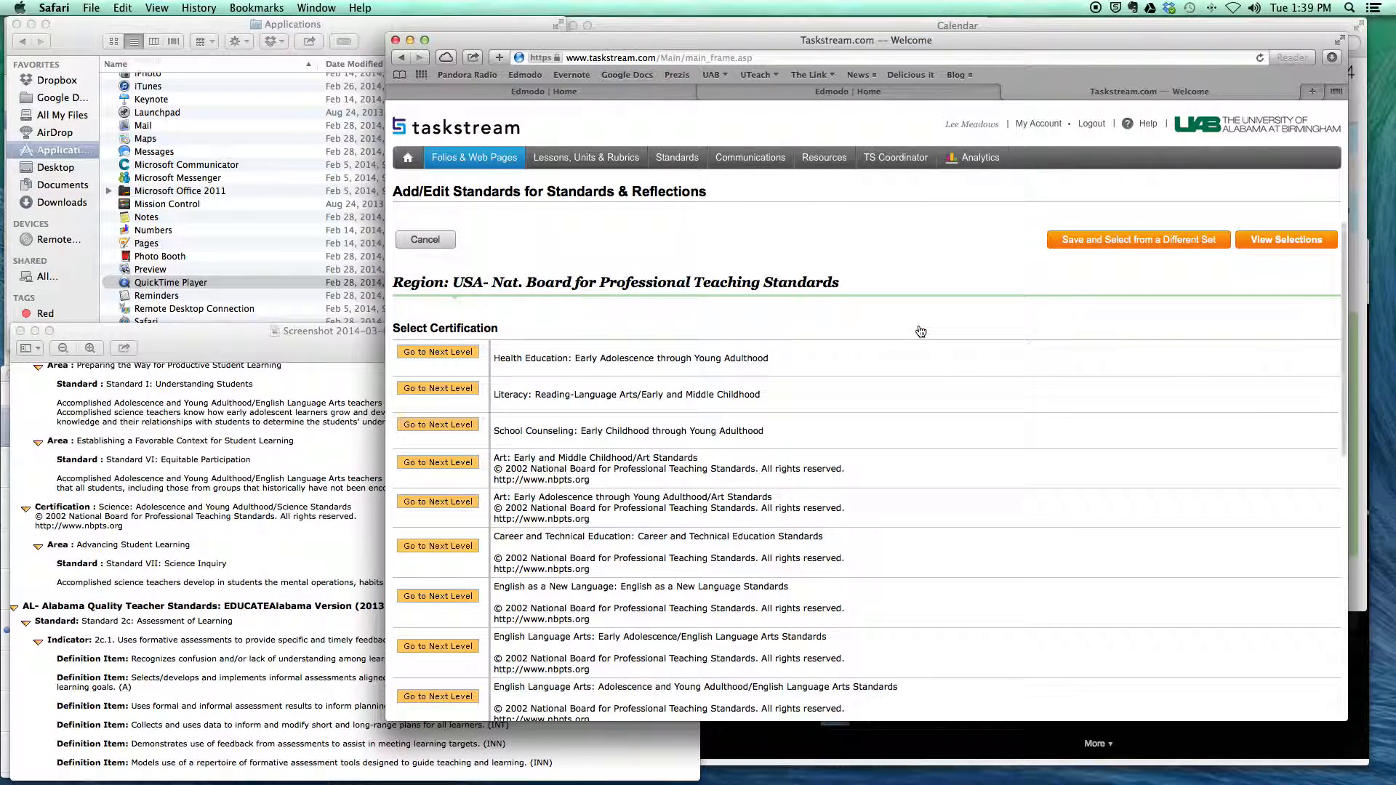
Check the reference screenshot and open the Science: Early Adolescence/Science Standards certification.
{"action": "scroll", "coordinate": [952, 446], "scroll_direction": "down", "scroll_amount": 2}
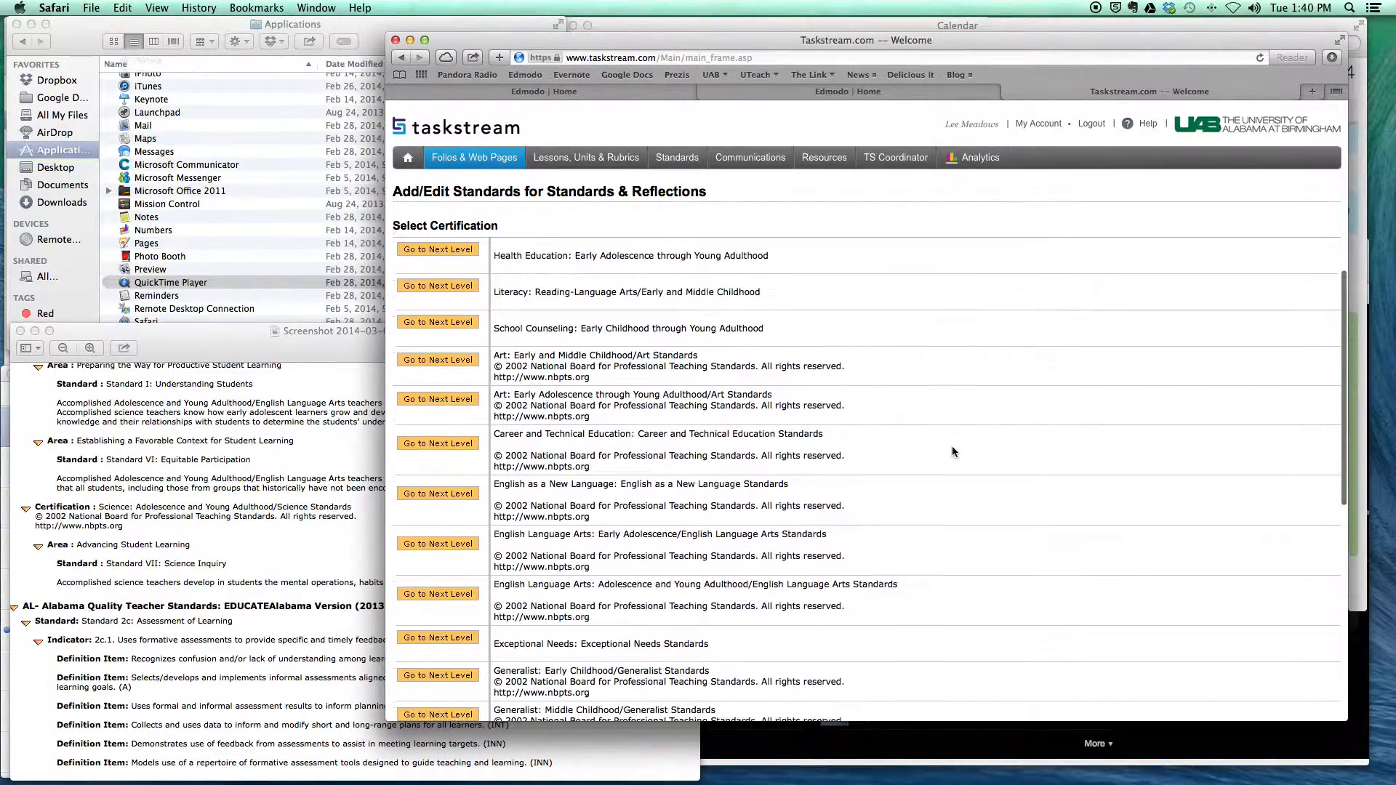
{"action": "scroll", "coordinate": [952, 448], "scroll_direction": "down", "scroll_amount": 6}
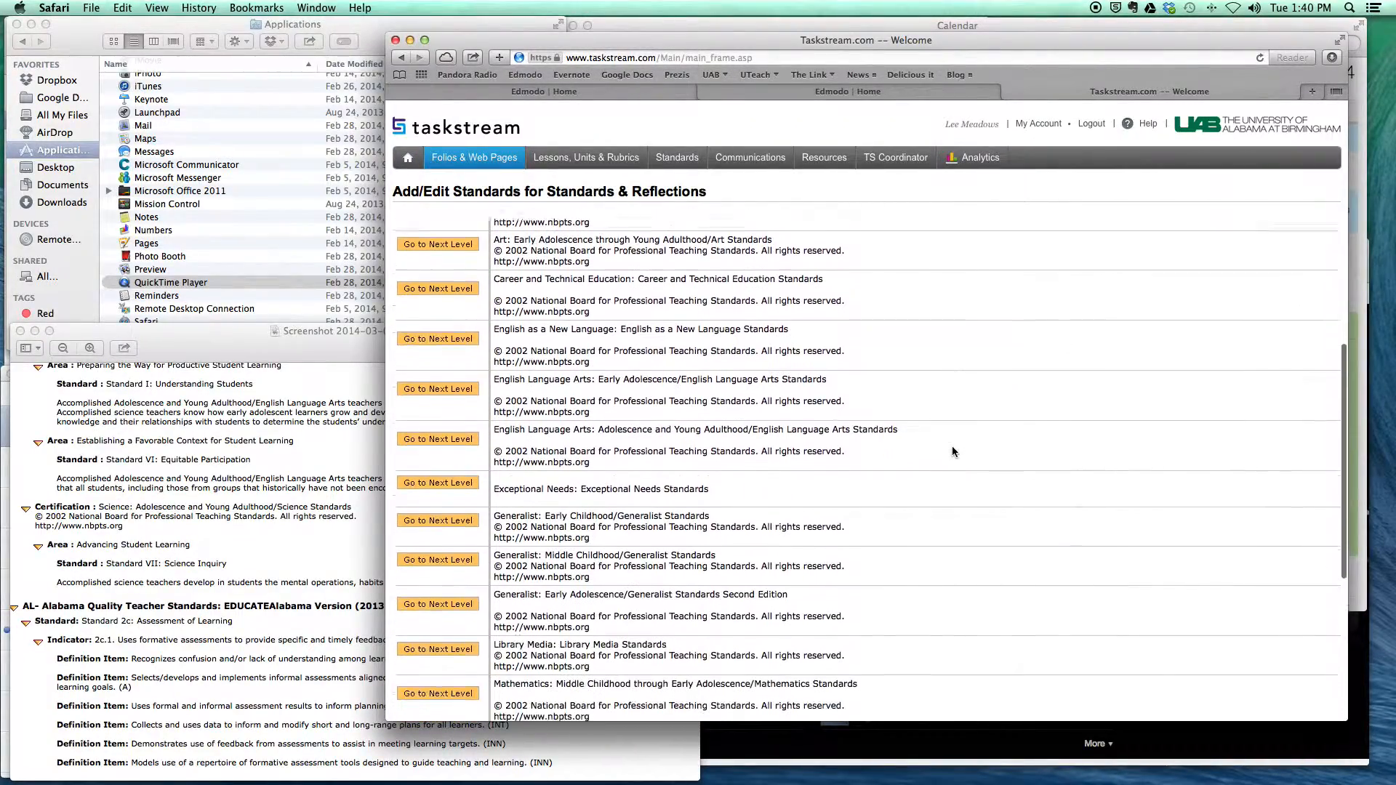
{"action": "scroll", "coordinate": [953, 447], "scroll_direction": "down", "scroll_amount": 1}
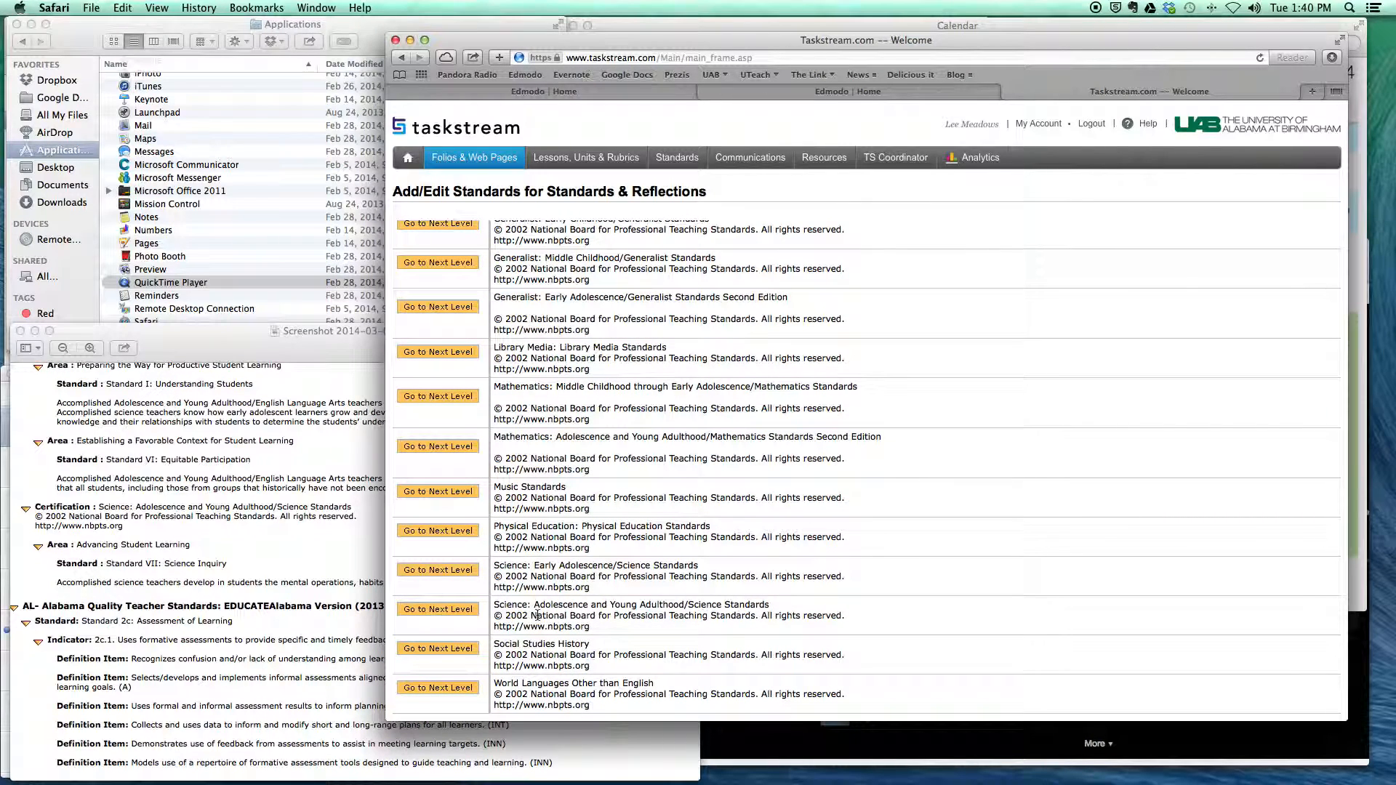
{"action": "left_click", "coordinate": [223, 347]}
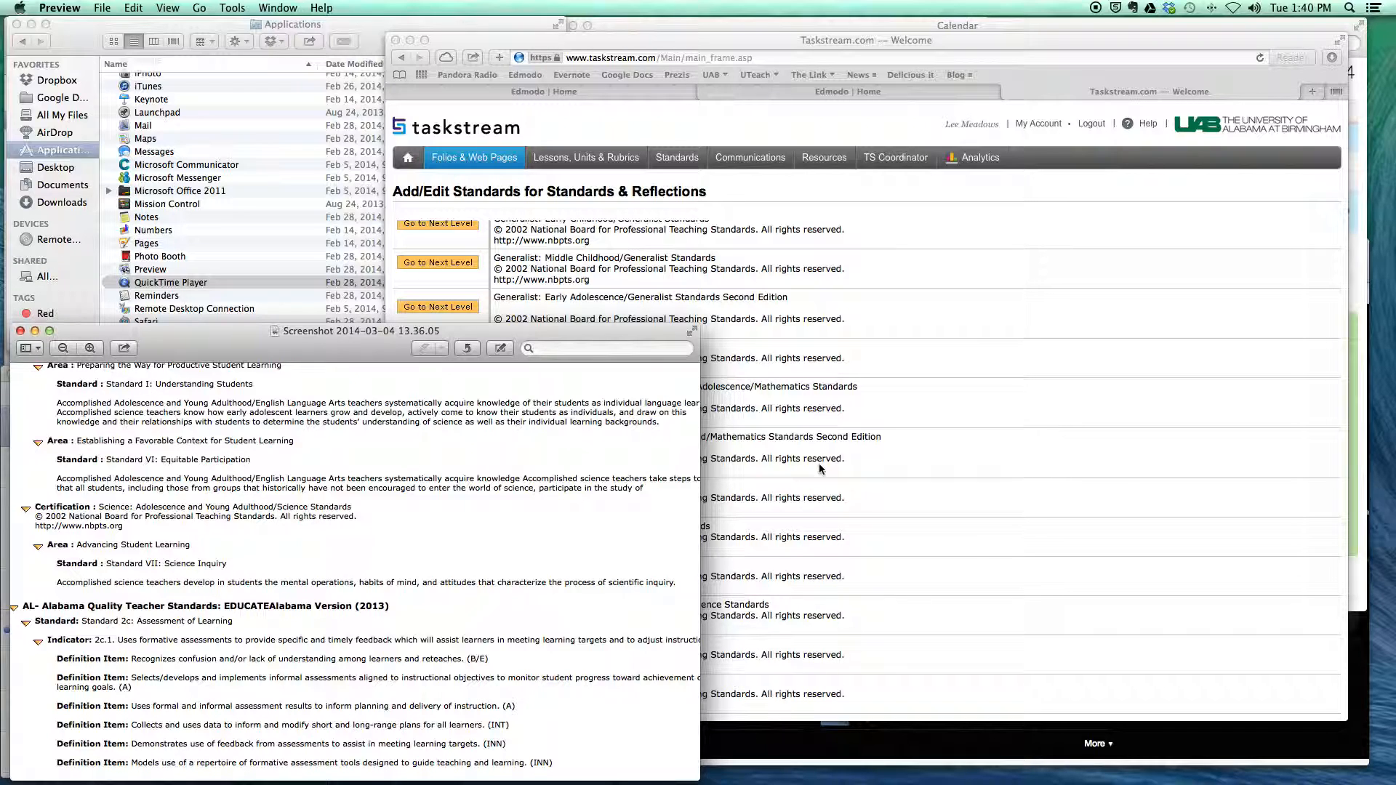
{"action": "left_click", "coordinate": [772, 48]}
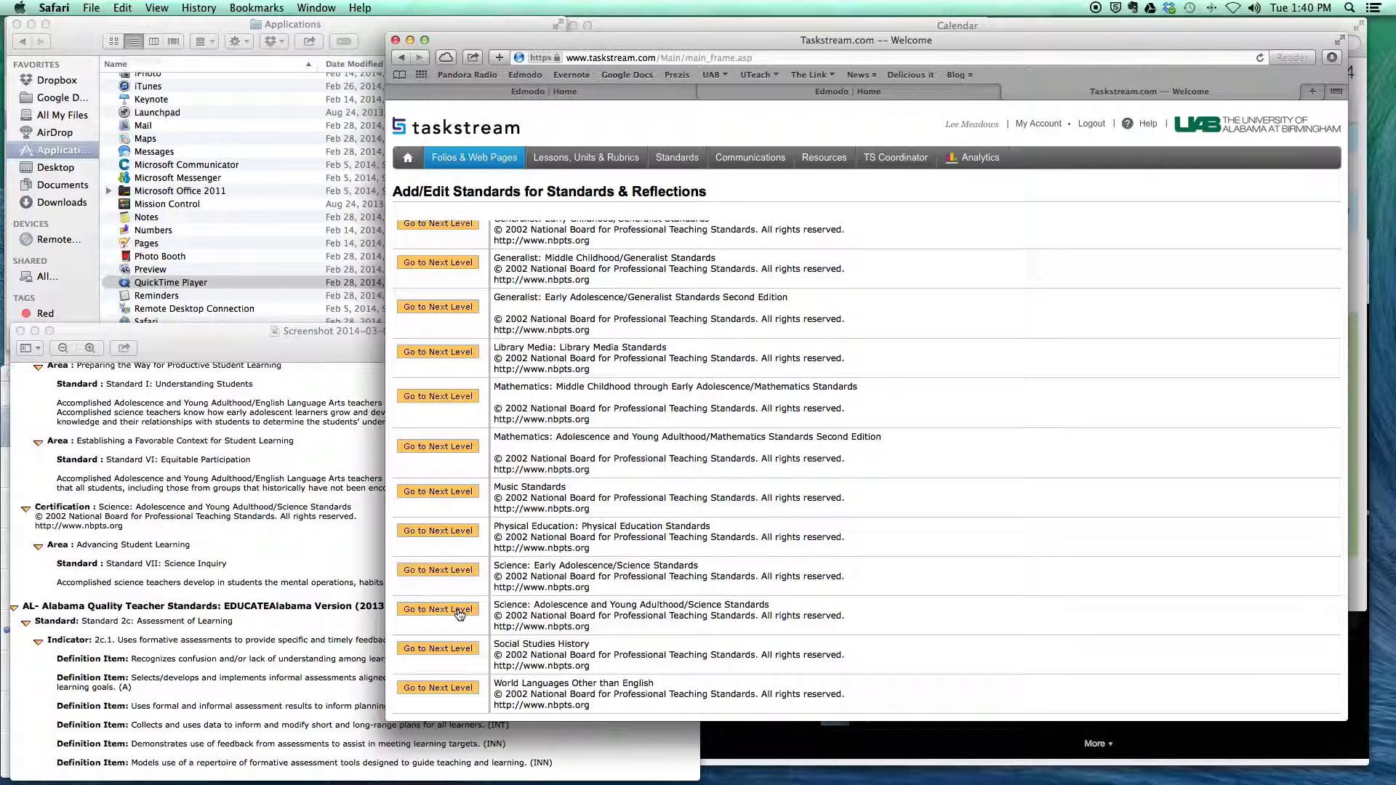
{"action": "left_click", "coordinate": [450, 571]}
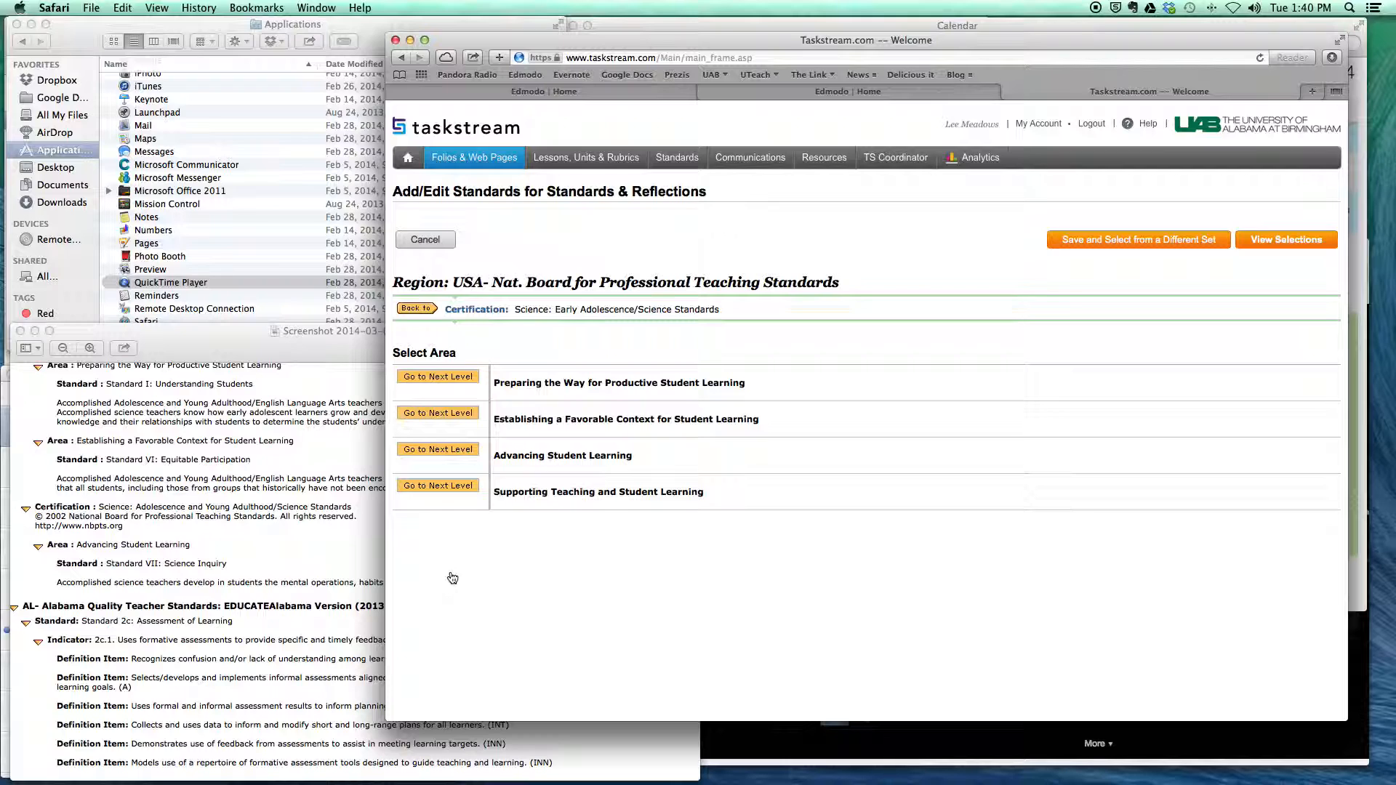
Select Standard I: Understanding Students in the area Preparing the Way for Productive Student Learning, matching the reference screenshot.
{"action": "left_click", "coordinate": [450, 378]}
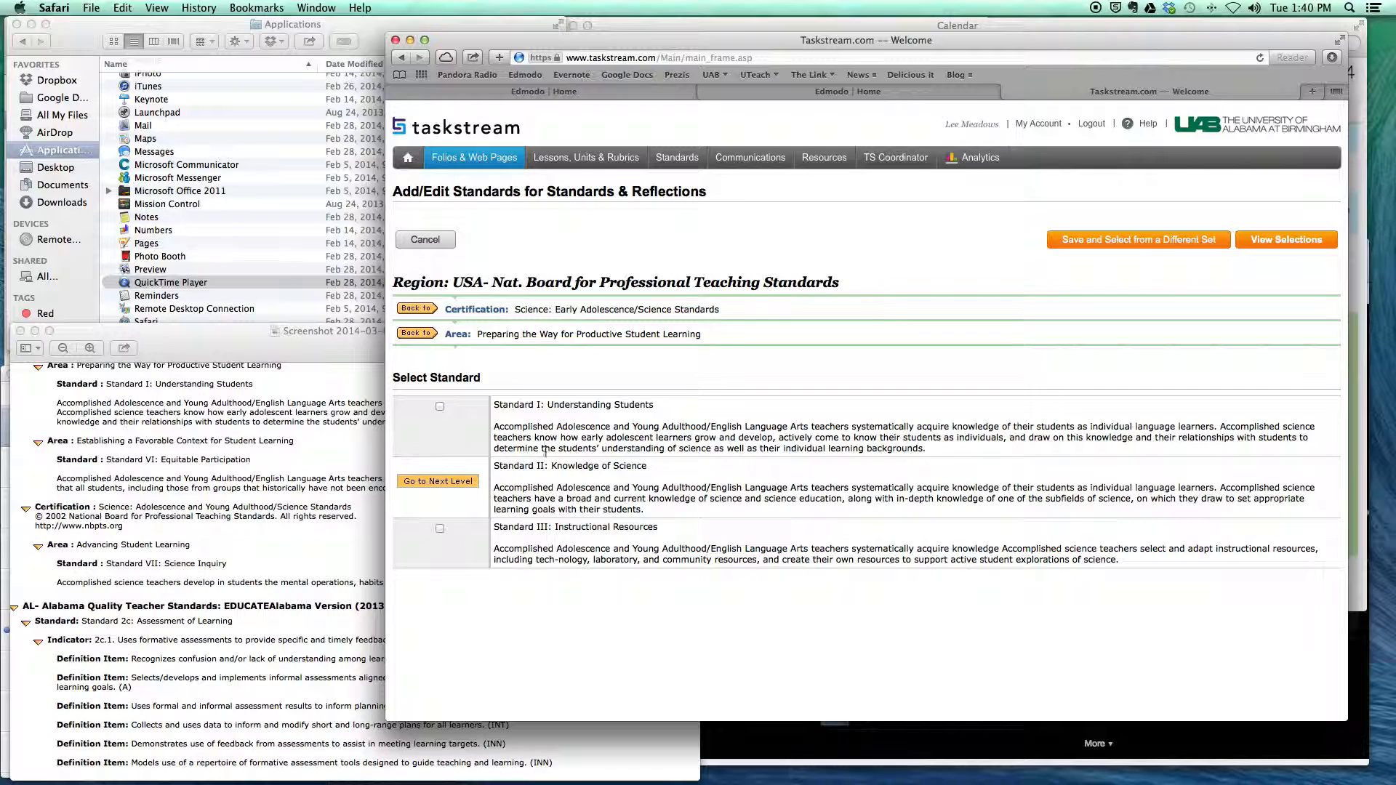
{"action": "left_click", "coordinate": [329, 355]}
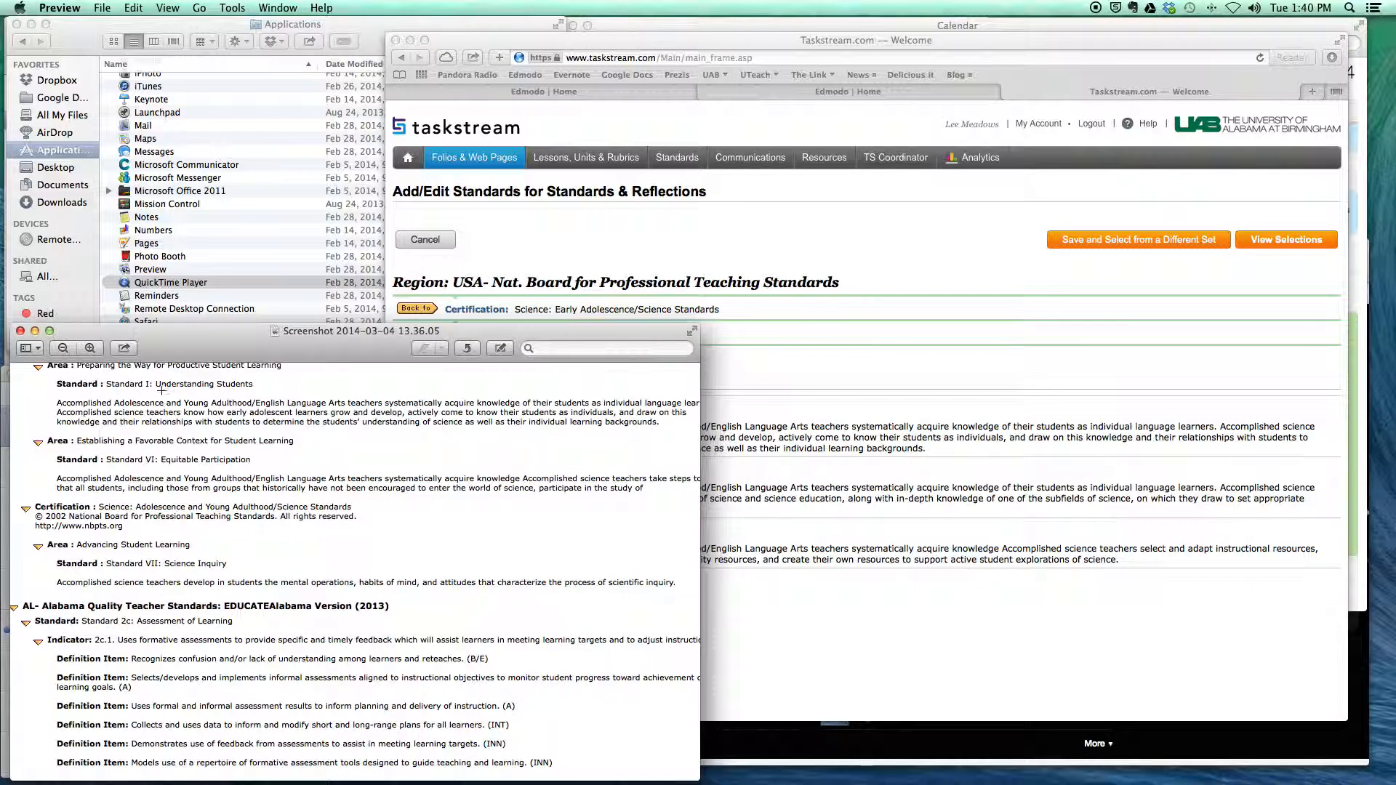
{"action": "left_click", "coordinate": [772, 353]}
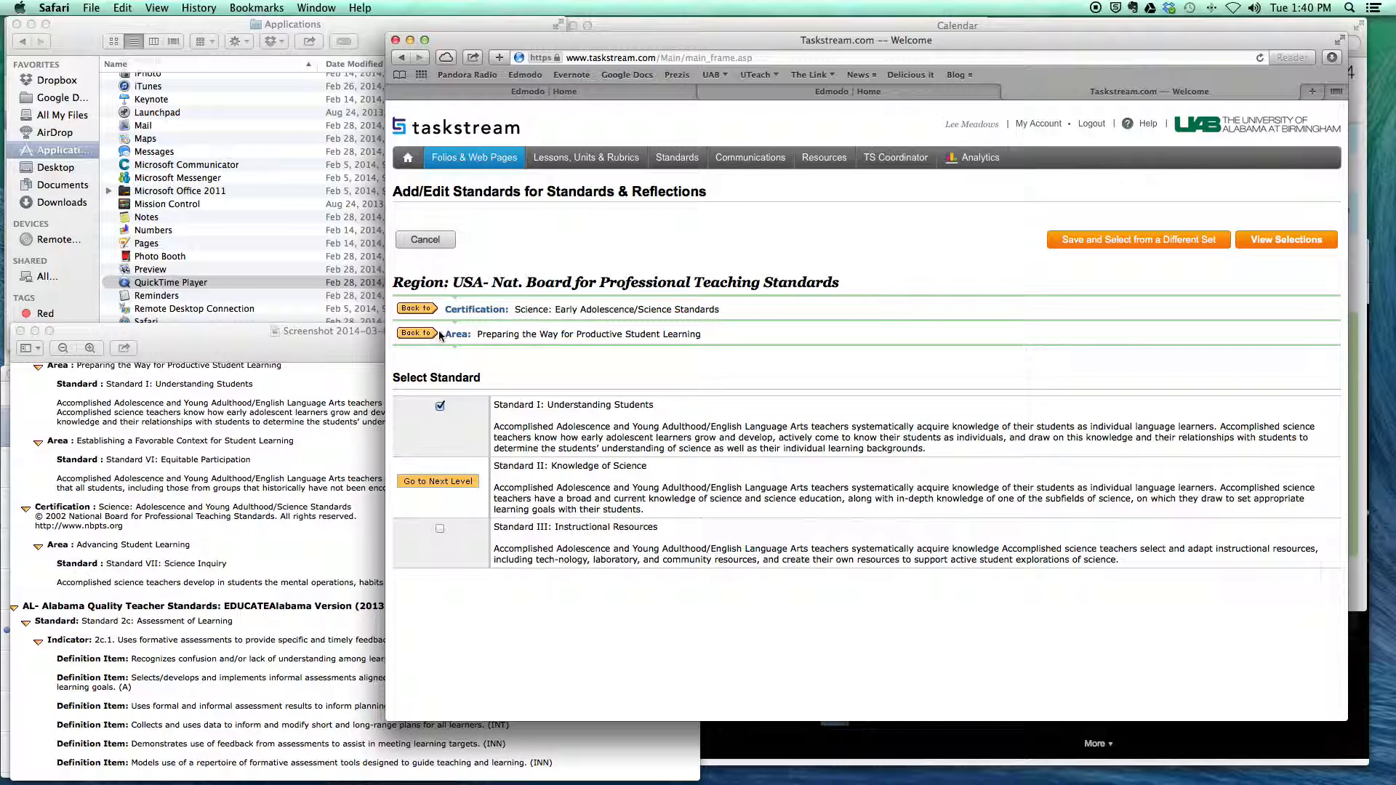
Select Standard VI: Equitable Participation in the area Establishing a Favorable Context for Student Learning.
{"action": "left_click", "coordinate": [417, 334]}
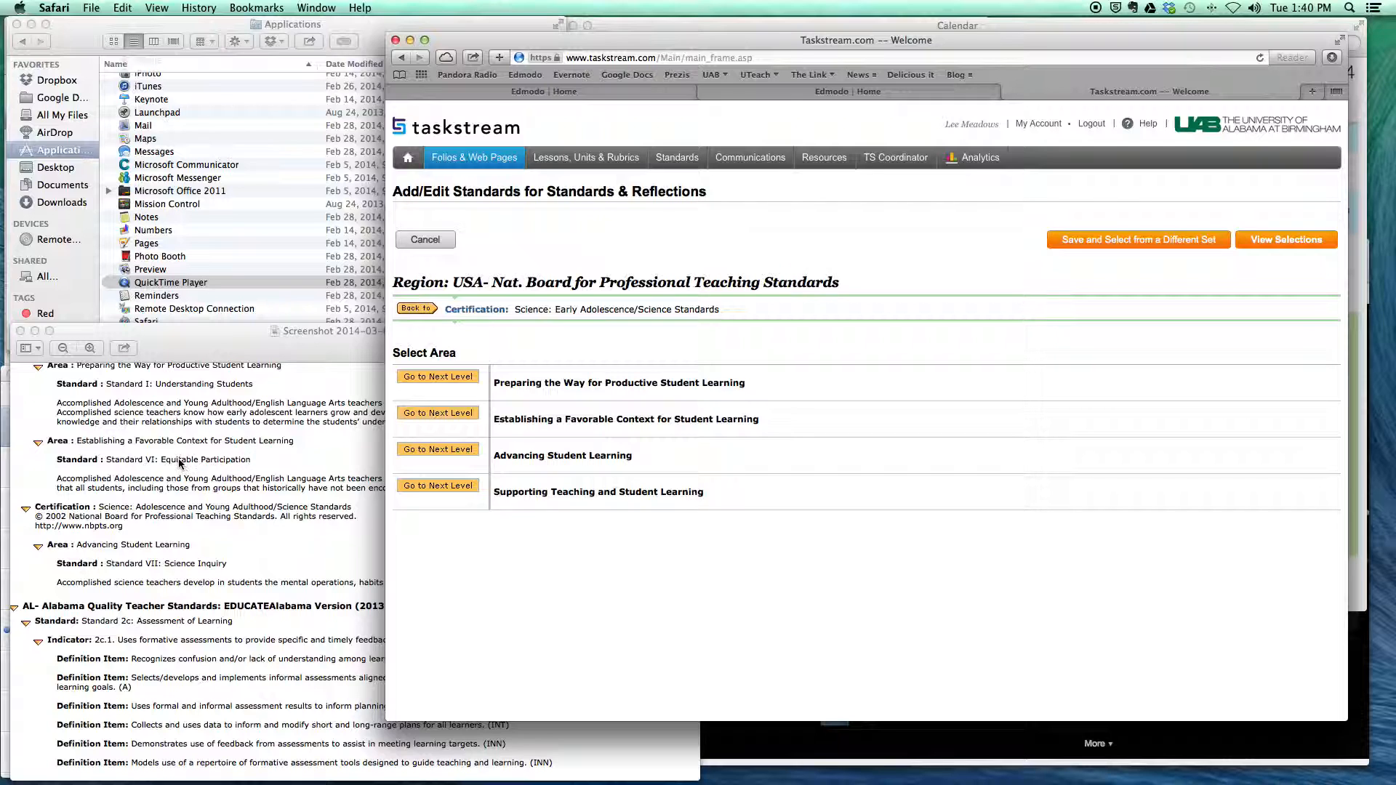
{"action": "left_click", "coordinate": [433, 451]}
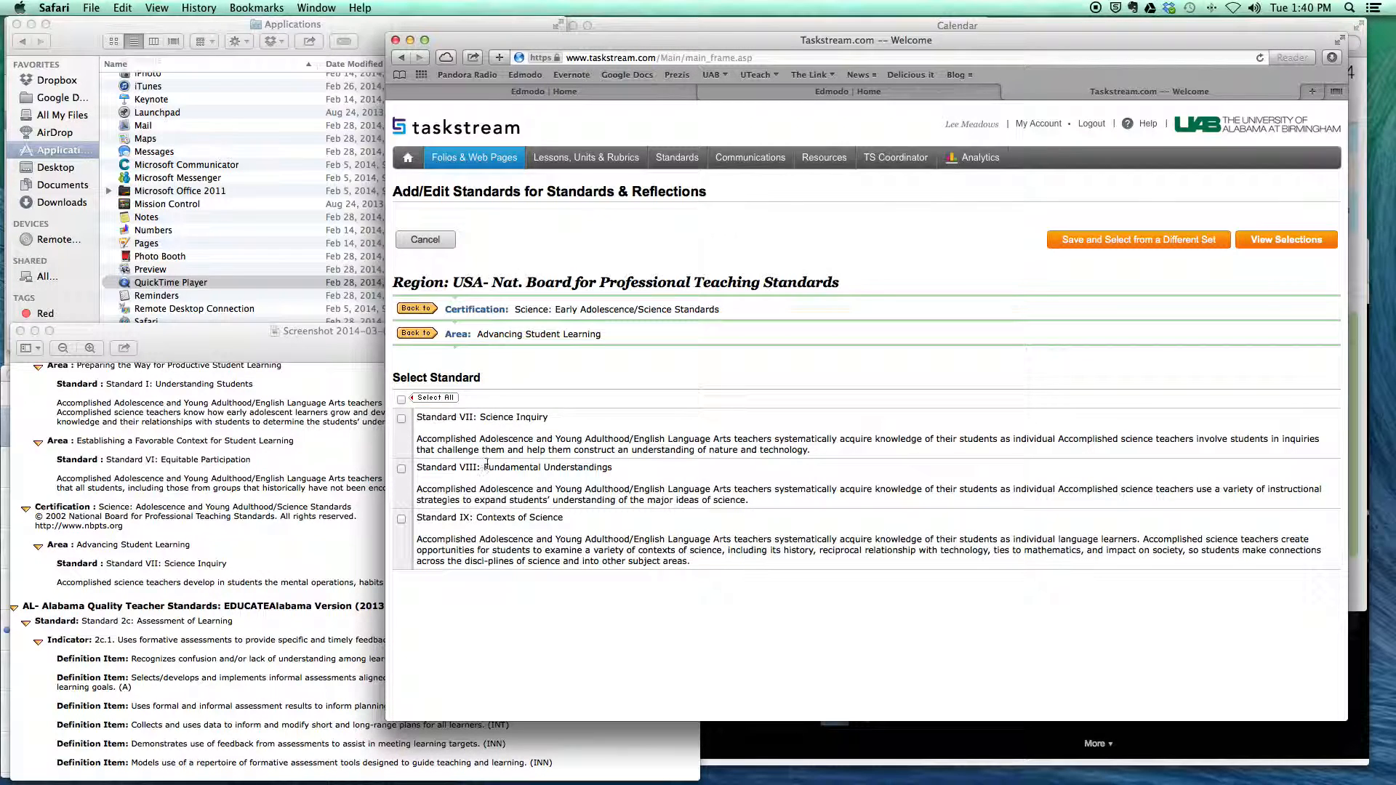
{"action": "left_click", "coordinate": [418, 333]}
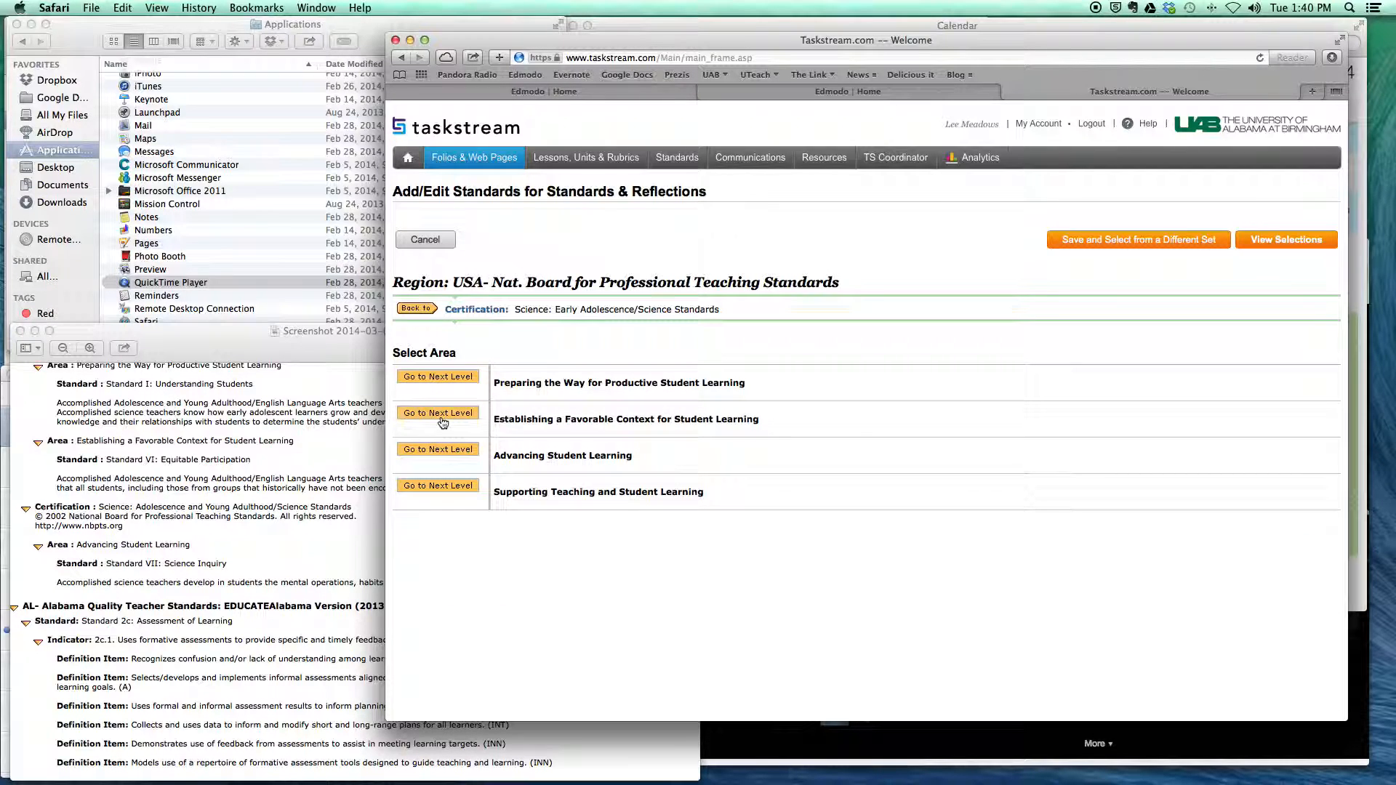
{"action": "left_click", "coordinate": [442, 414]}
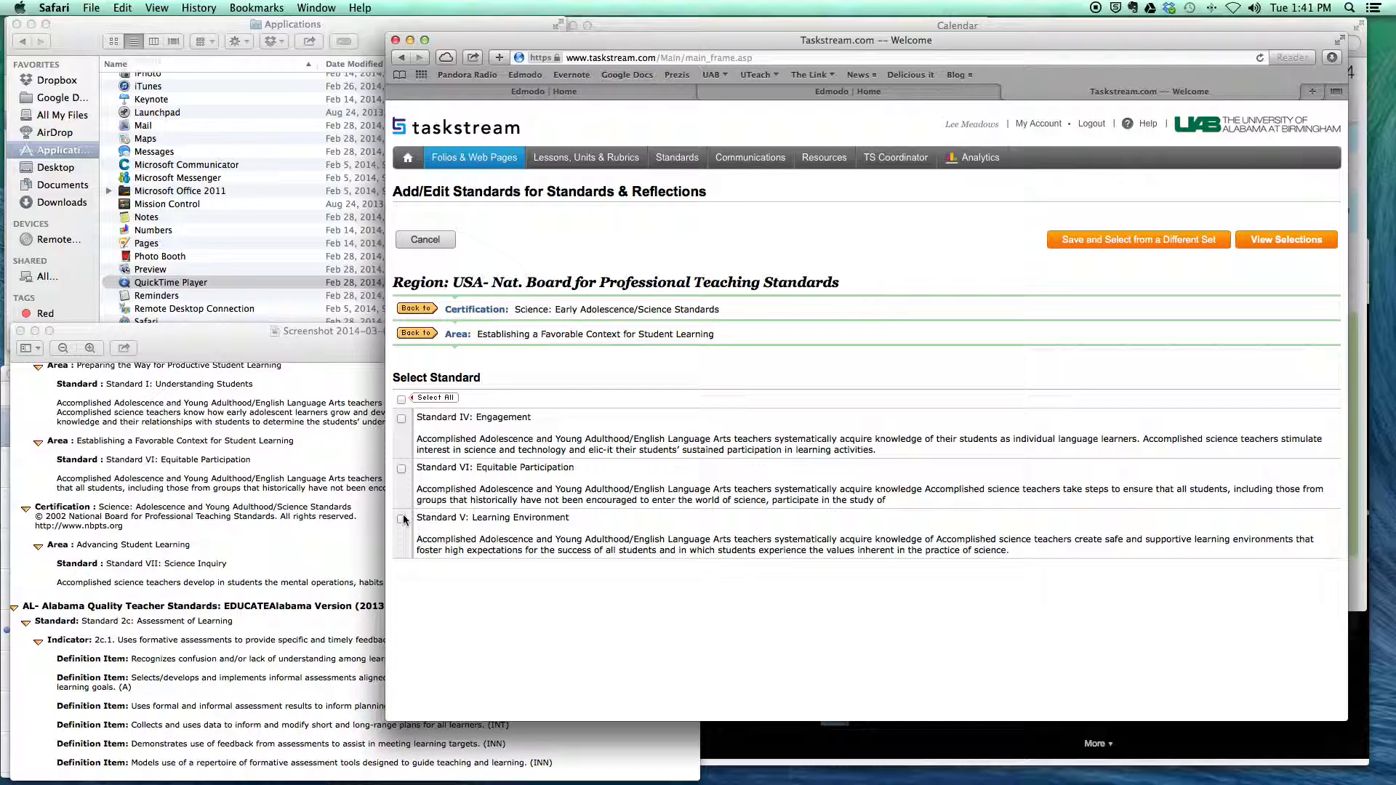
{"action": "left_click", "coordinate": [401, 468]}
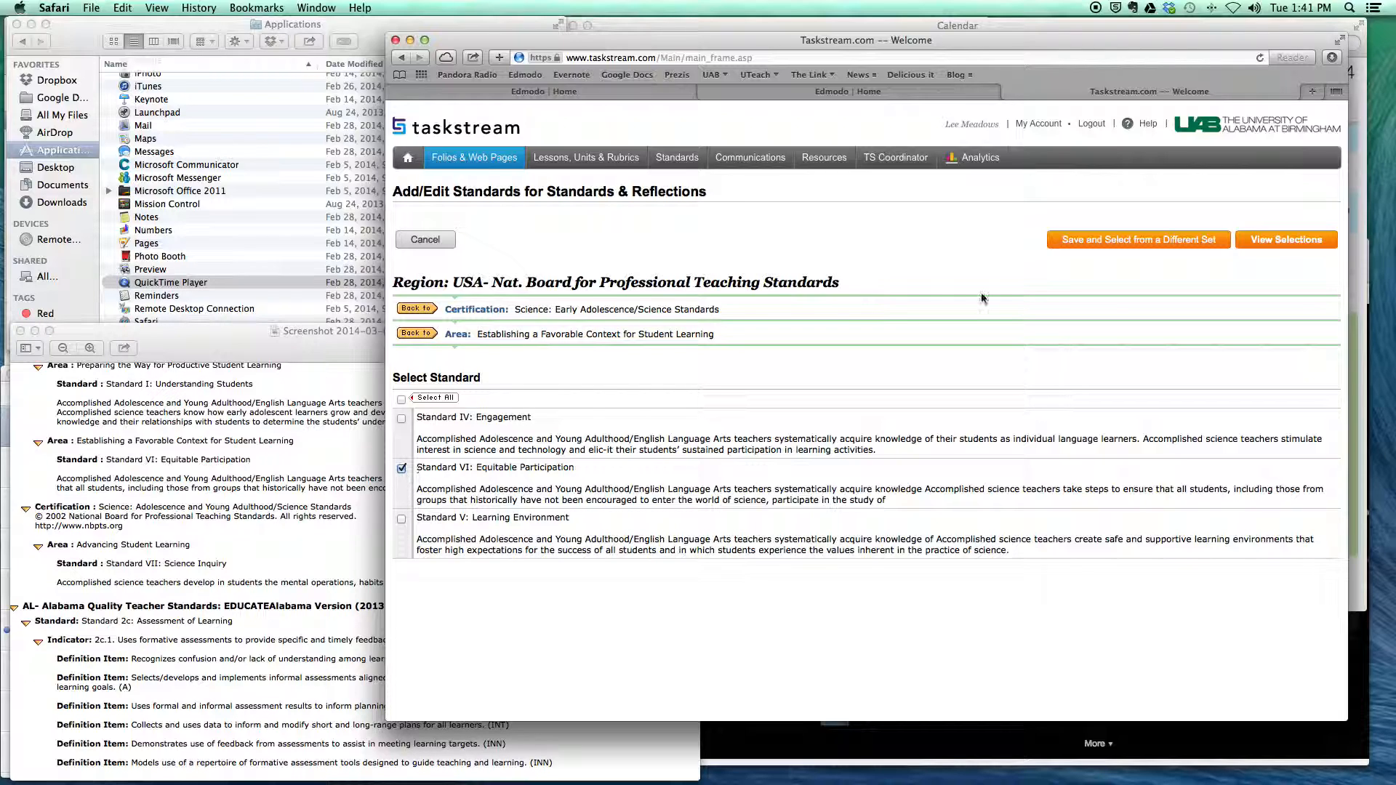
Save and review the selected standards against the reference screenshot, and return to adding more standards.
{"action": "left_click", "coordinate": [1096, 241]}
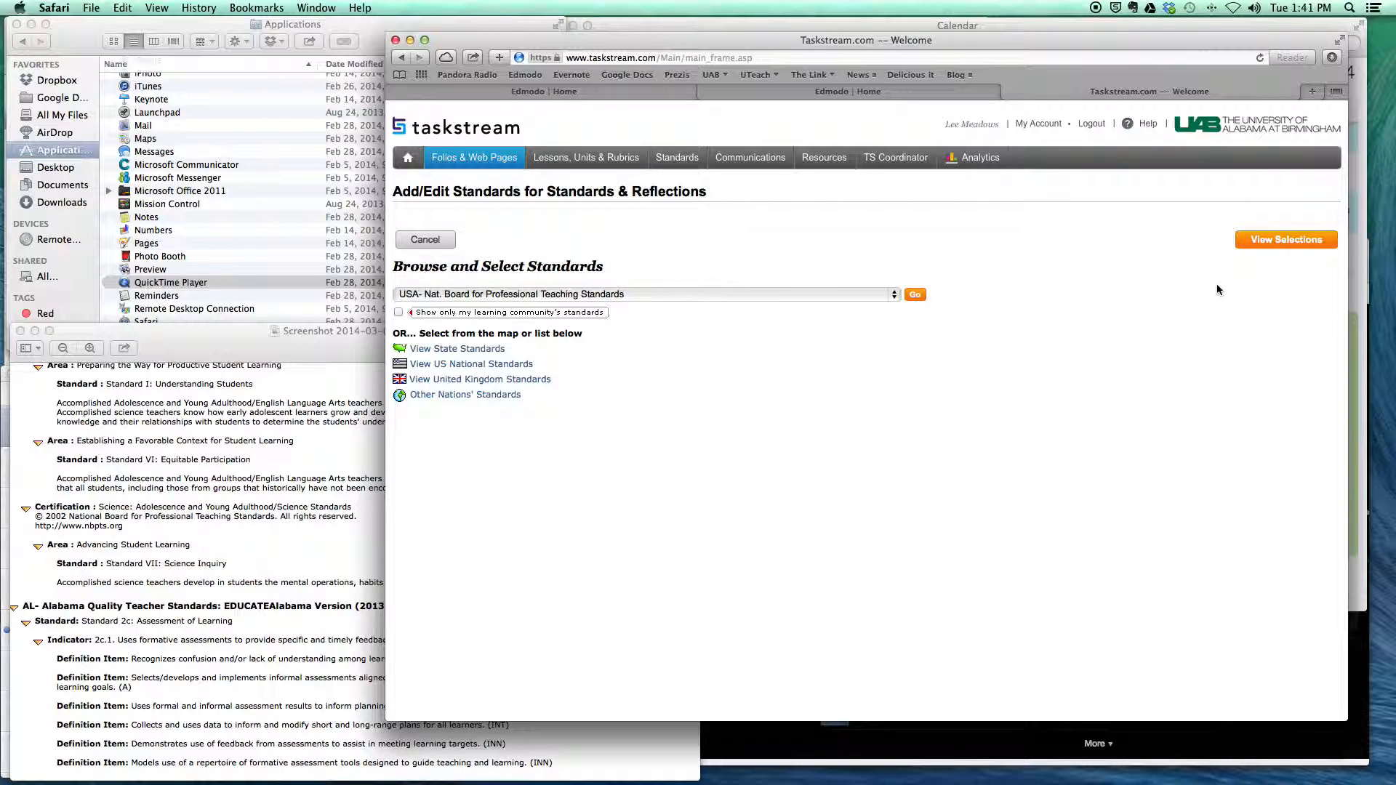
{"action": "left_click", "coordinate": [1272, 242]}
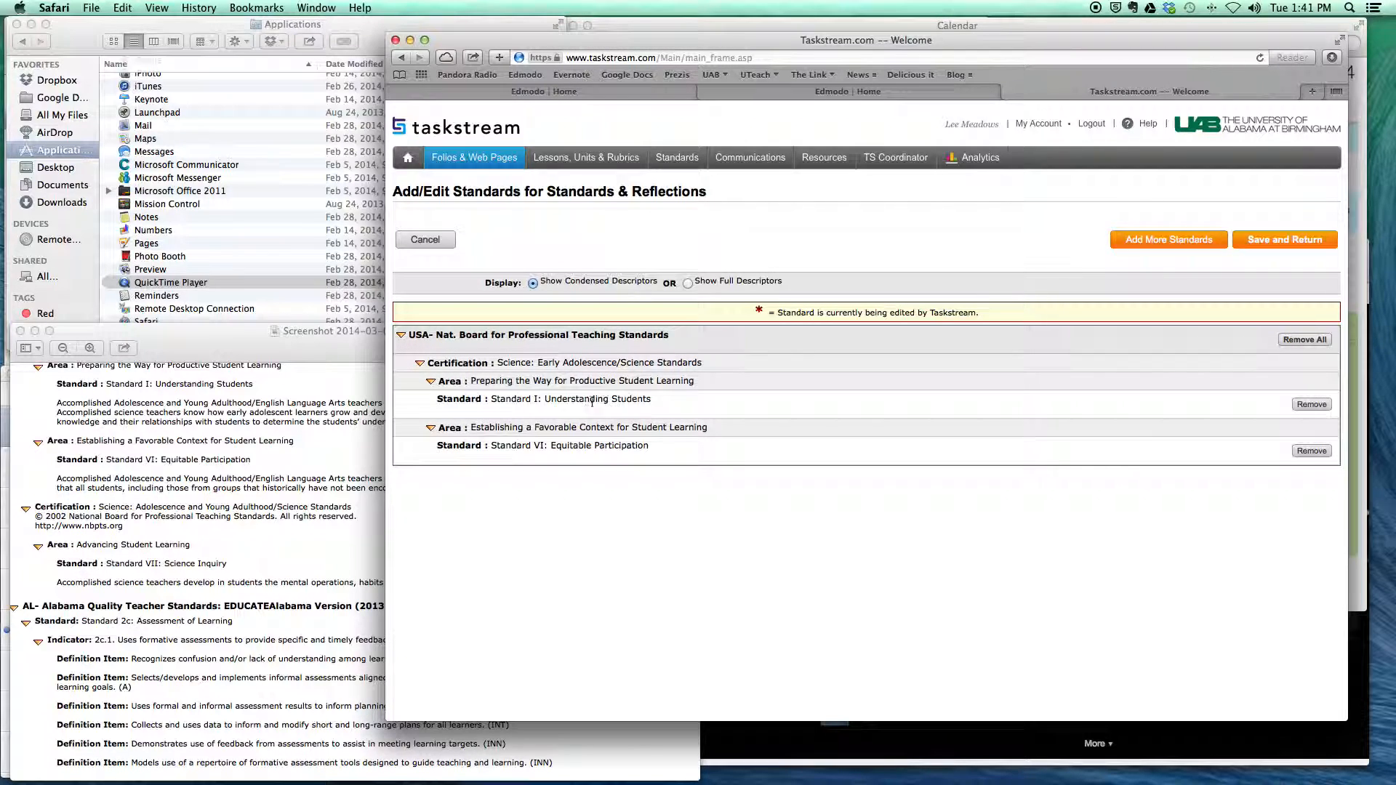
{"action": "left_click", "coordinate": [287, 437]}
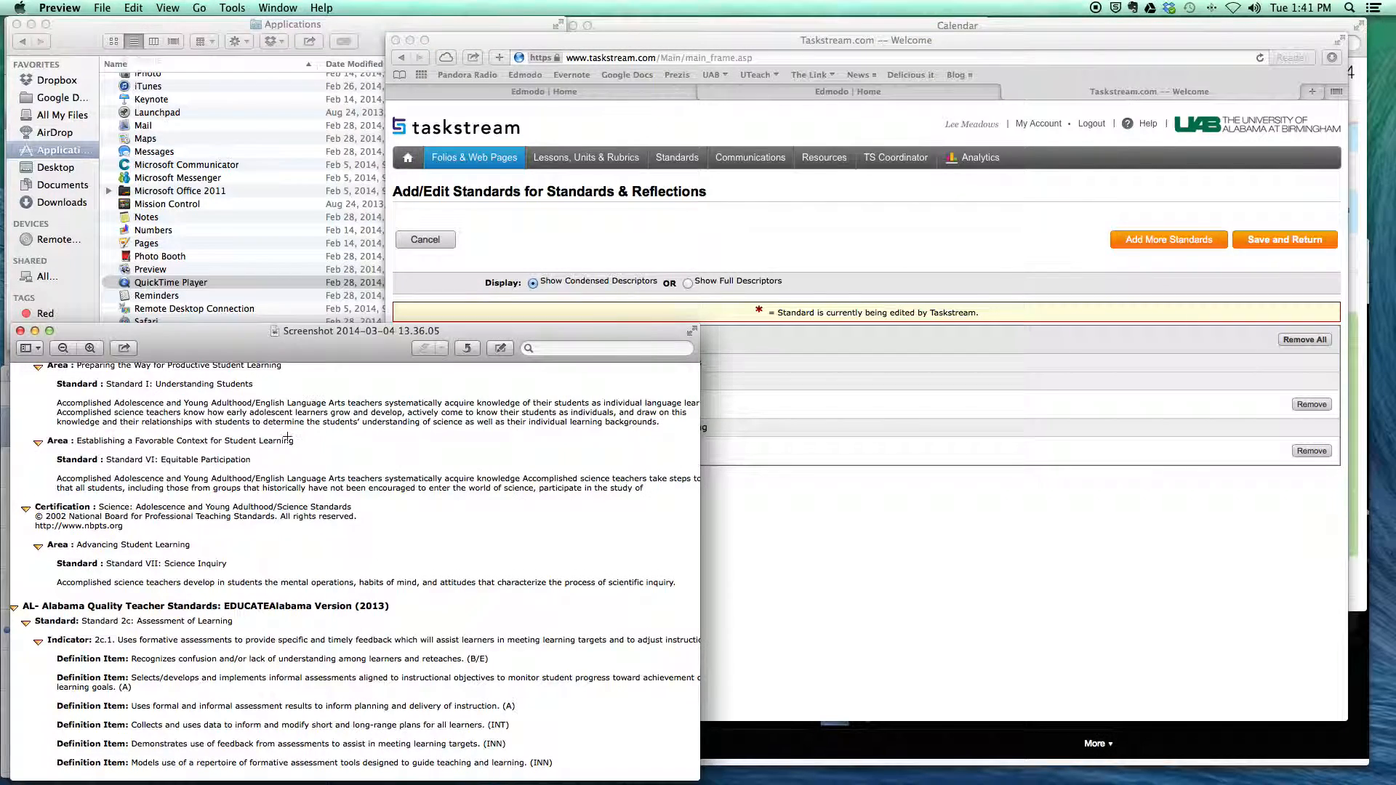
{"action": "left_click", "coordinate": [863, 412]}
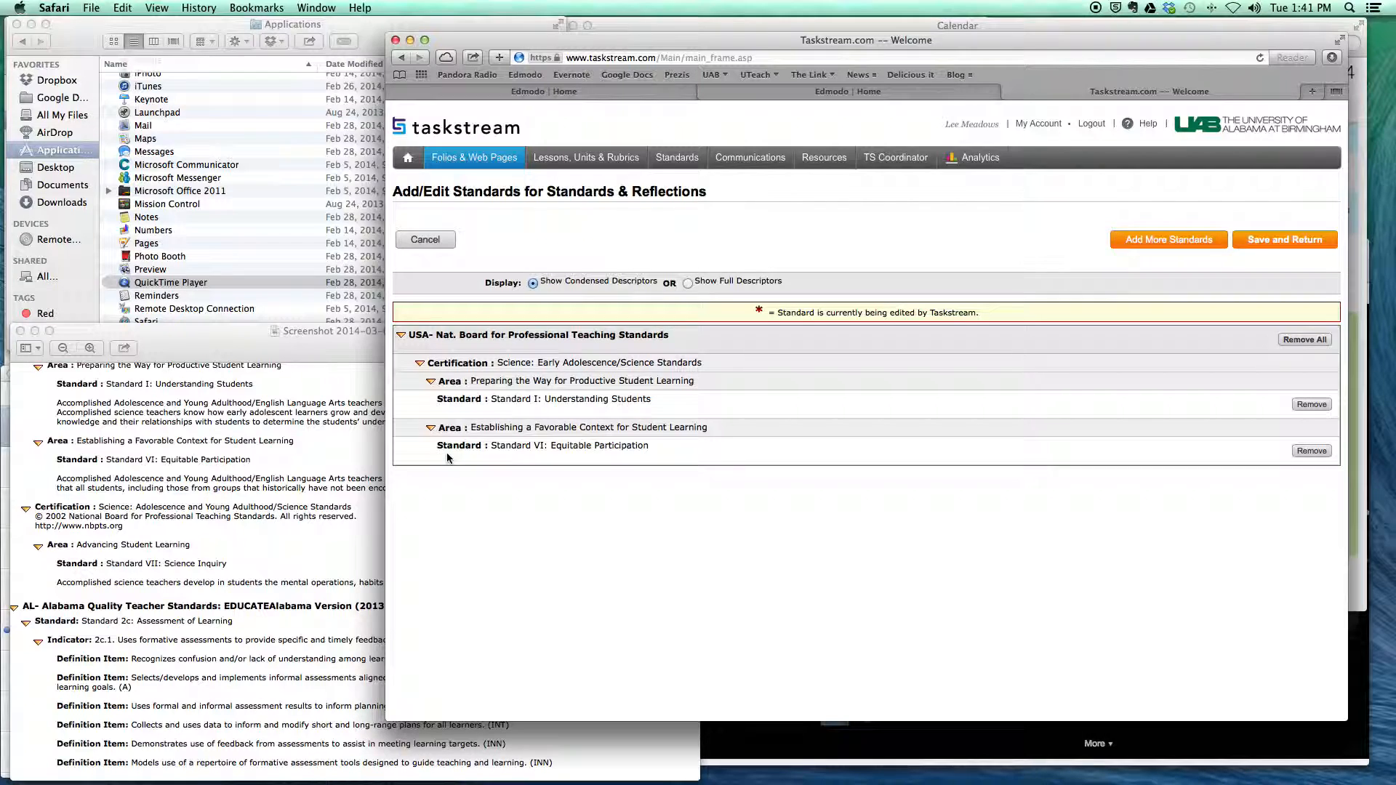
{"action": "left_click", "coordinate": [335, 351]}
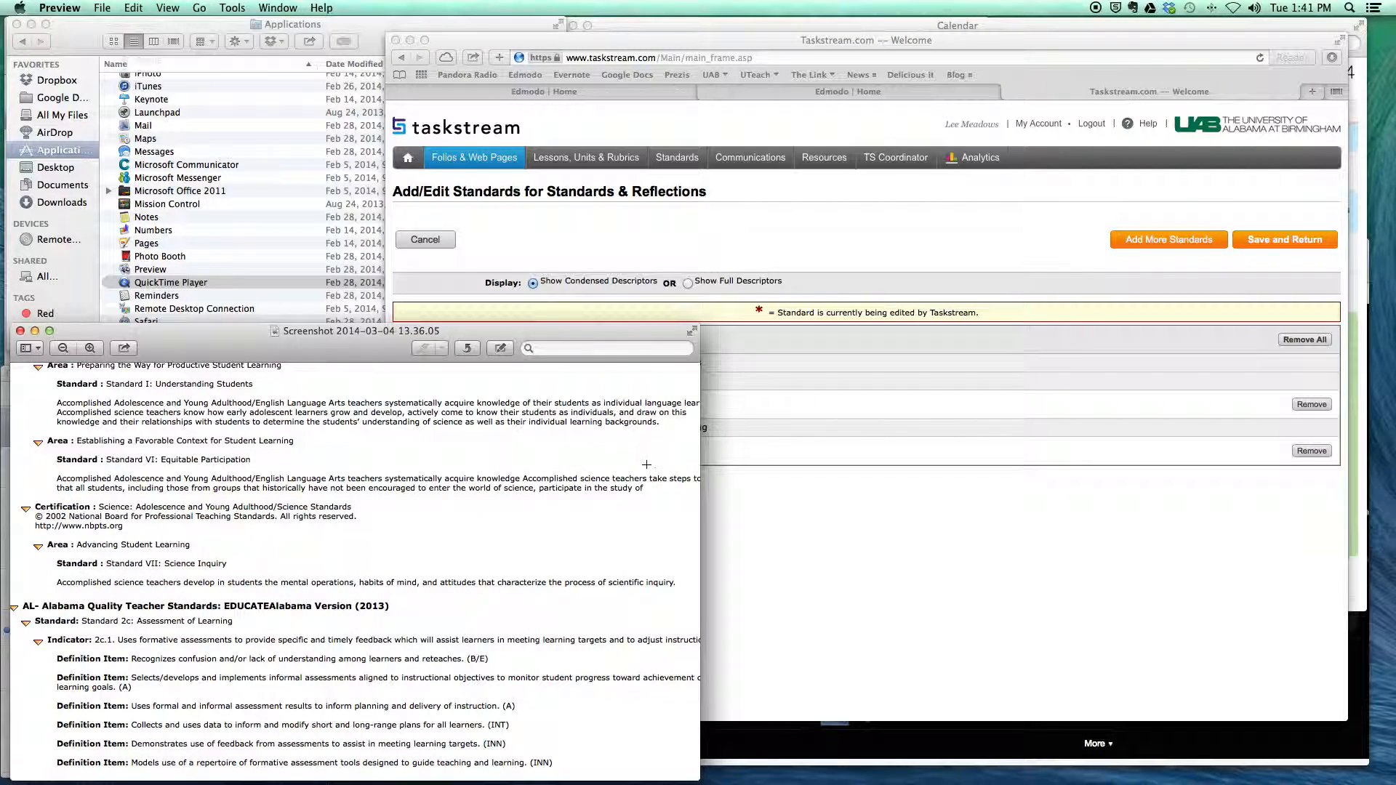
{"action": "left_click", "coordinate": [800, 527]}
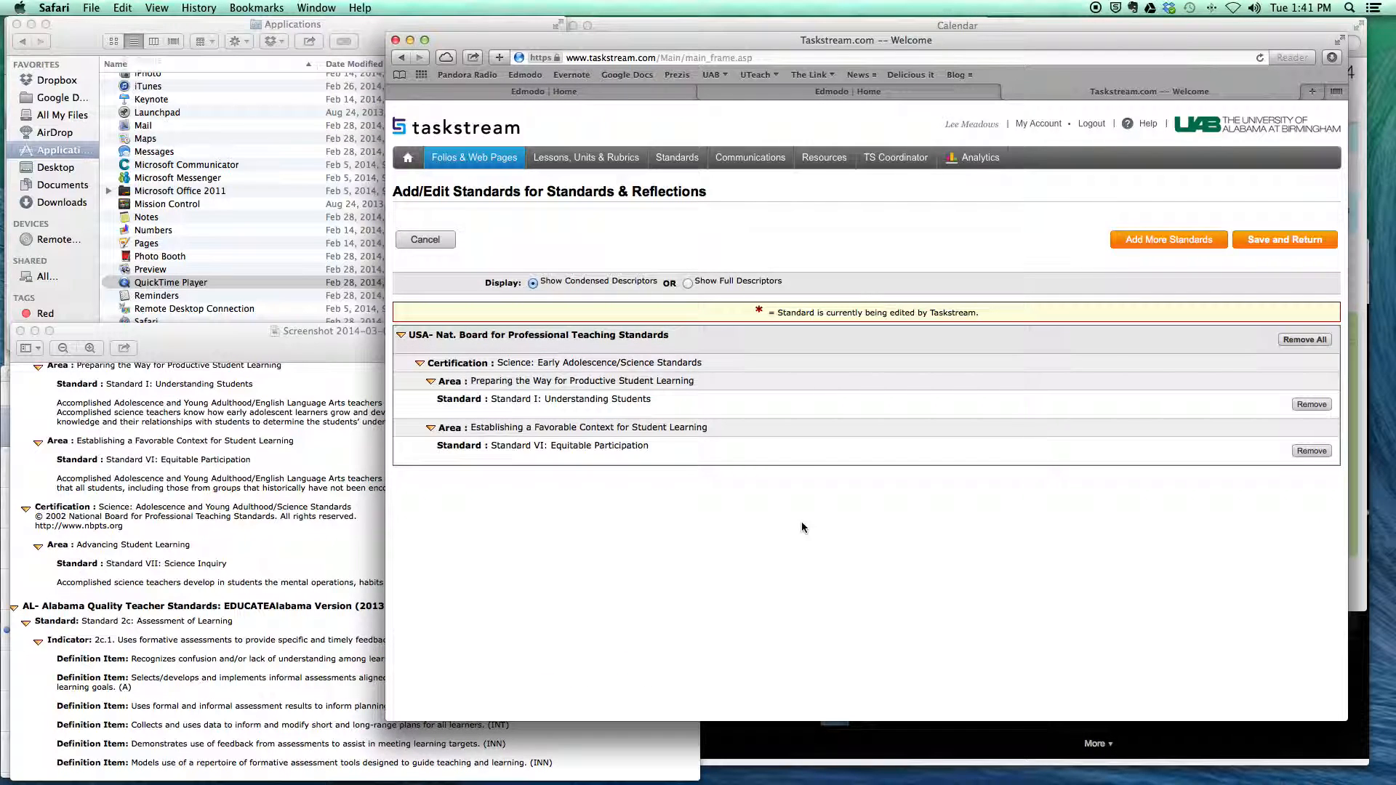
{"action": "left_click", "coordinate": [1131, 243]}
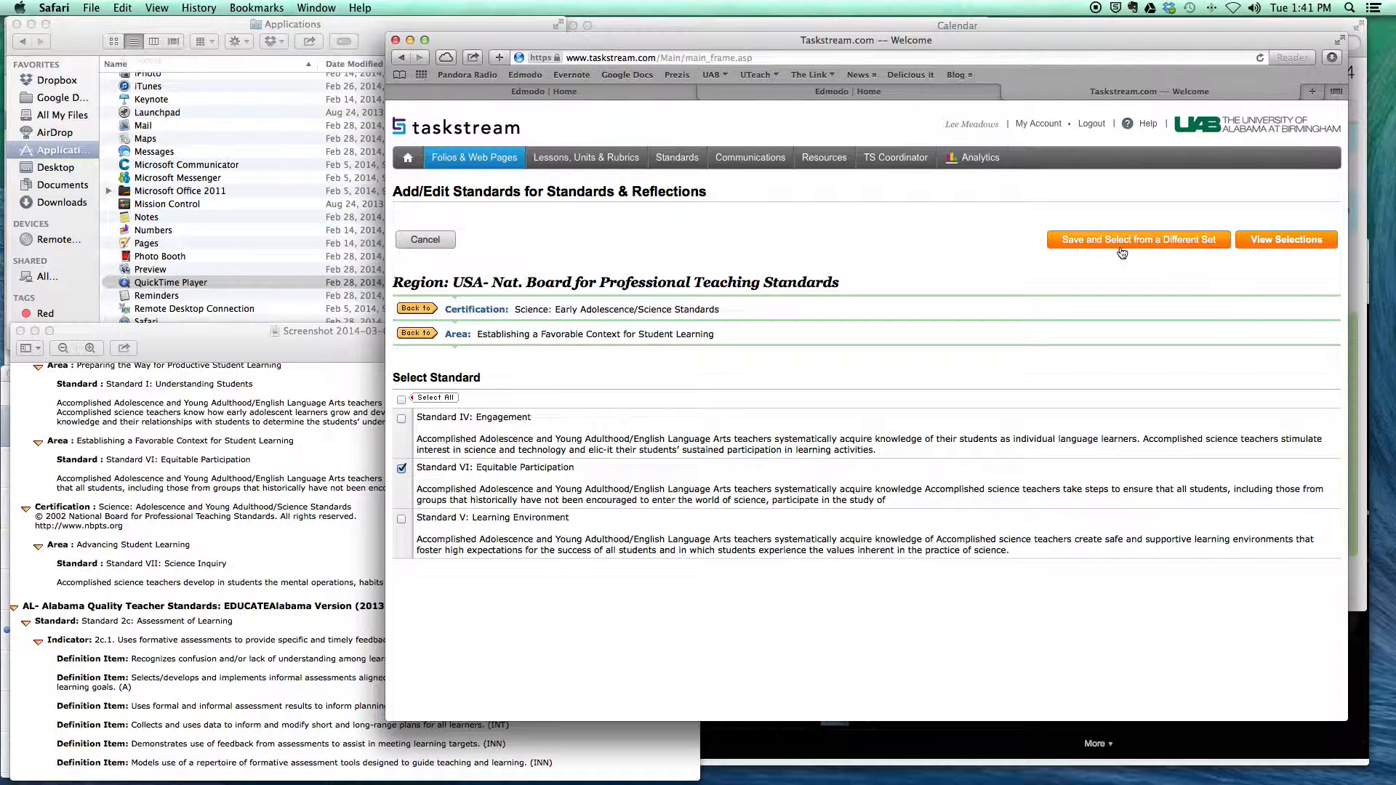
Go back to the National Board certification list and open Science: Adolescence and Young Adulthood/Science Standards.
{"action": "left_click", "coordinate": [420, 310]}
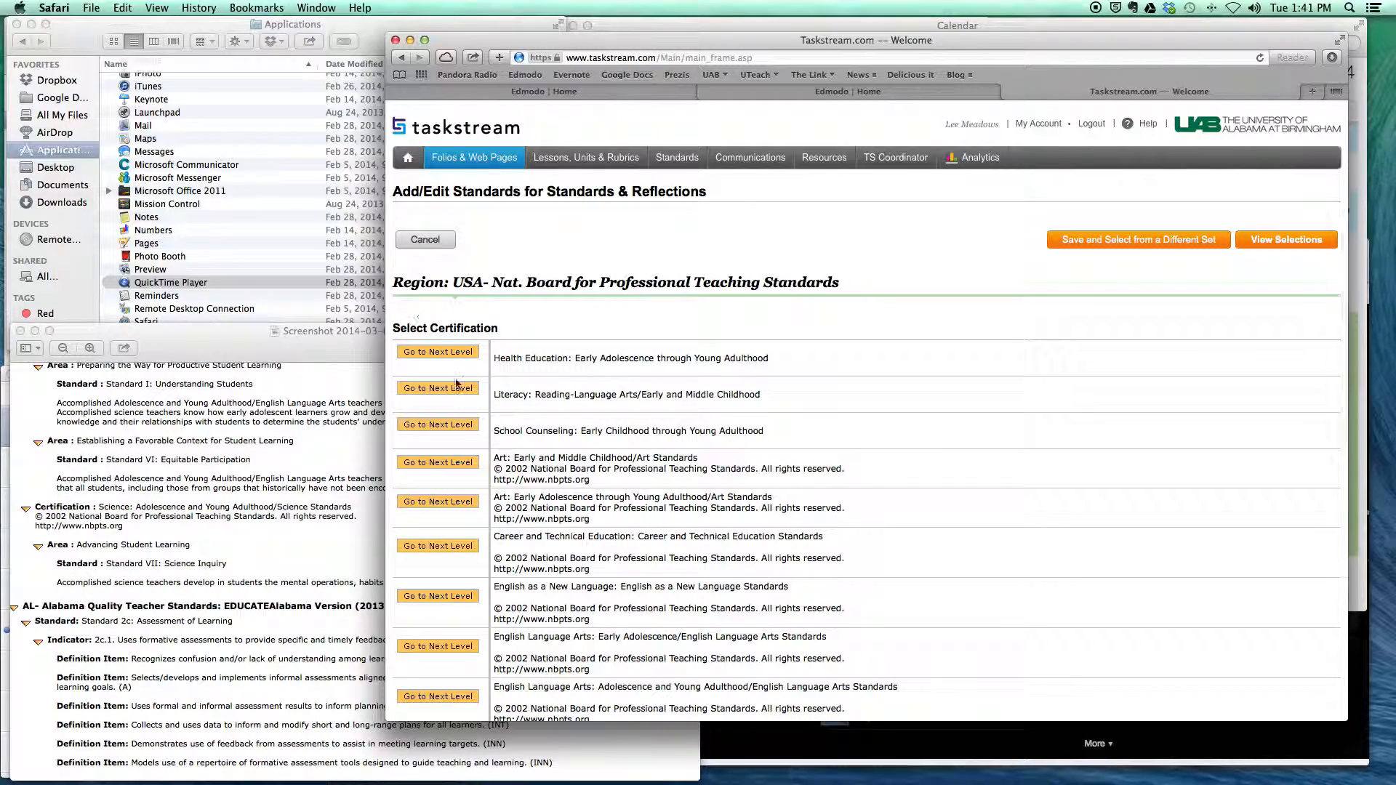
{"action": "scroll", "coordinate": [564, 494], "scroll_direction": "down", "scroll_amount": 10}
{"action": "scroll", "coordinate": [565, 491], "scroll_direction": "down", "scroll_amount": 4}
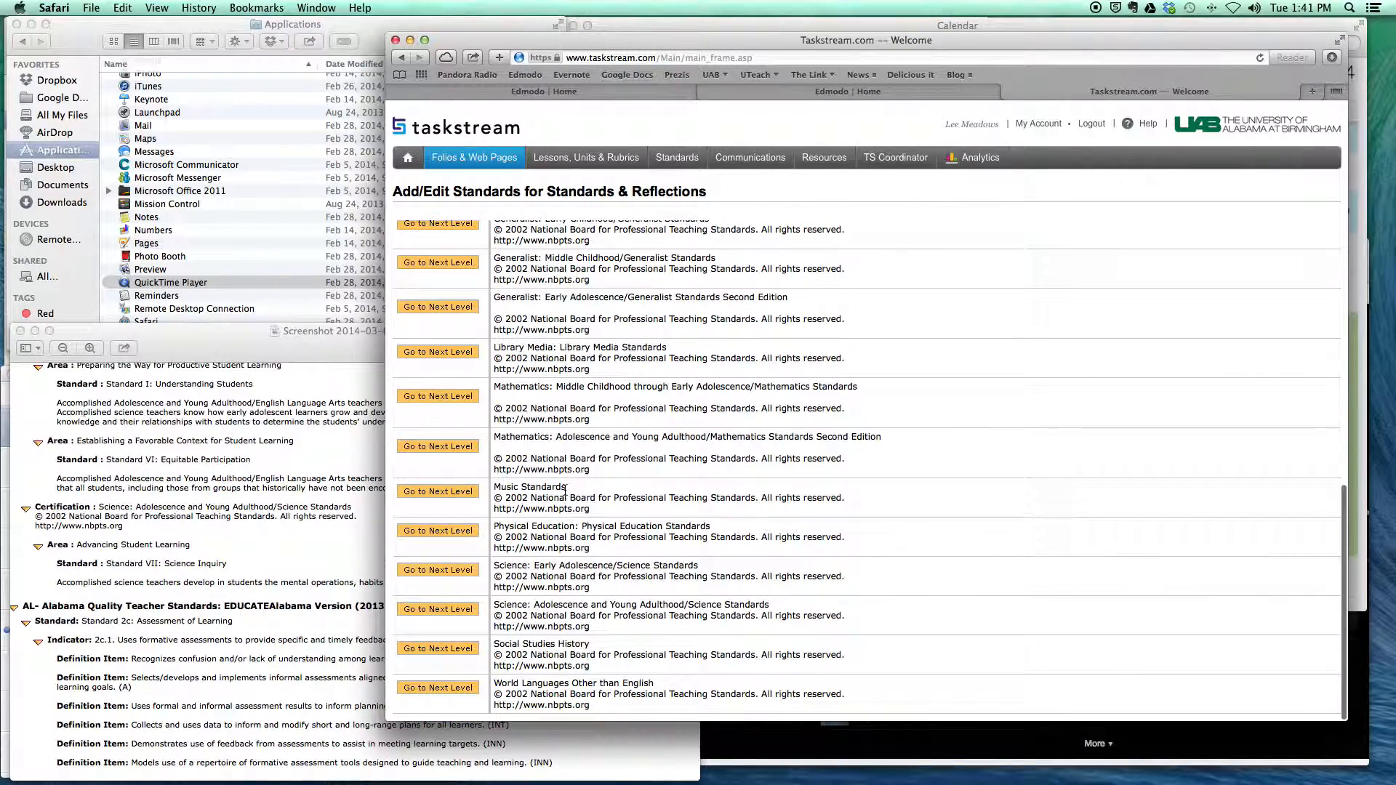
{"action": "left_click", "coordinate": [448, 615]}
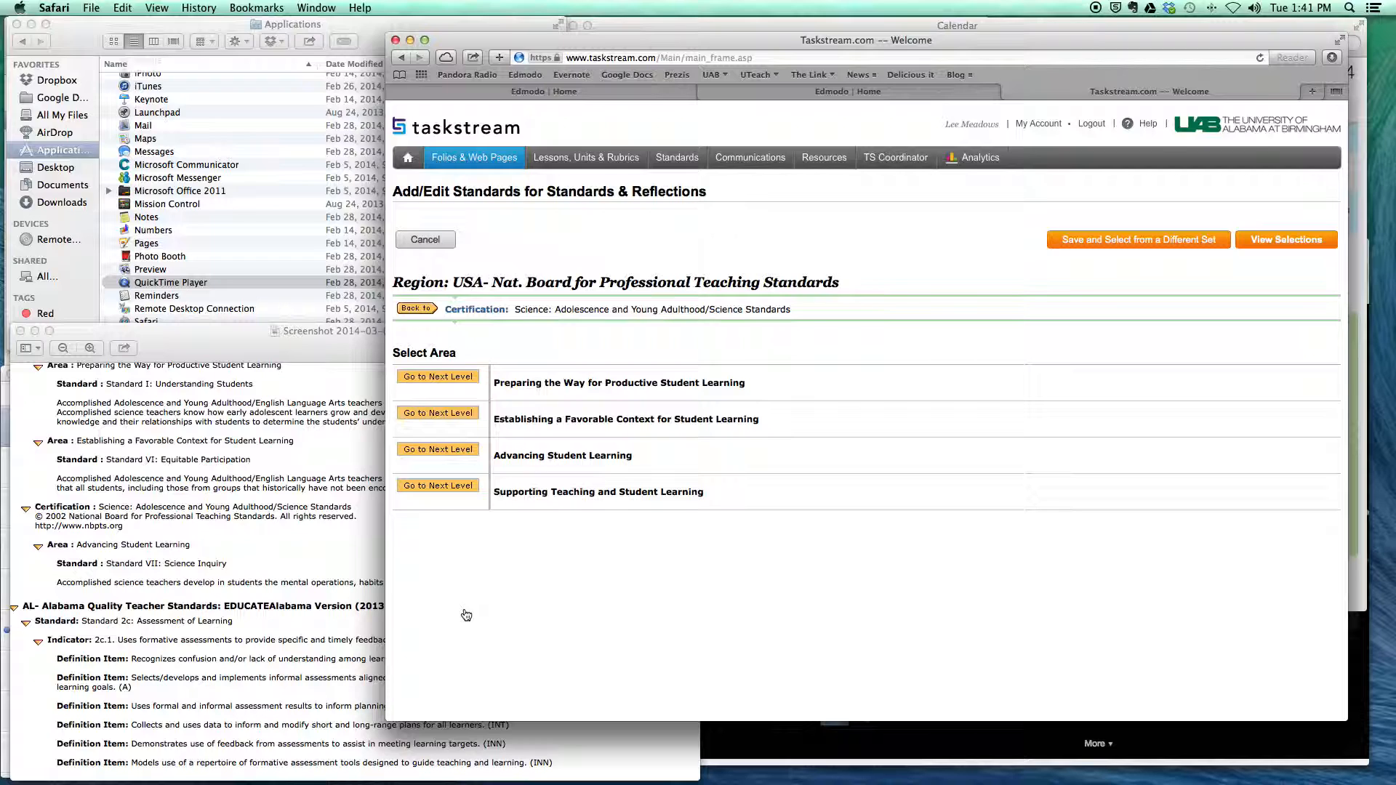
Select Standard VII: Science Inquiry in the area Advancing Student Learning, matching the reference screenshot, and view the selections.
{"action": "left_click", "coordinate": [321, 350]}
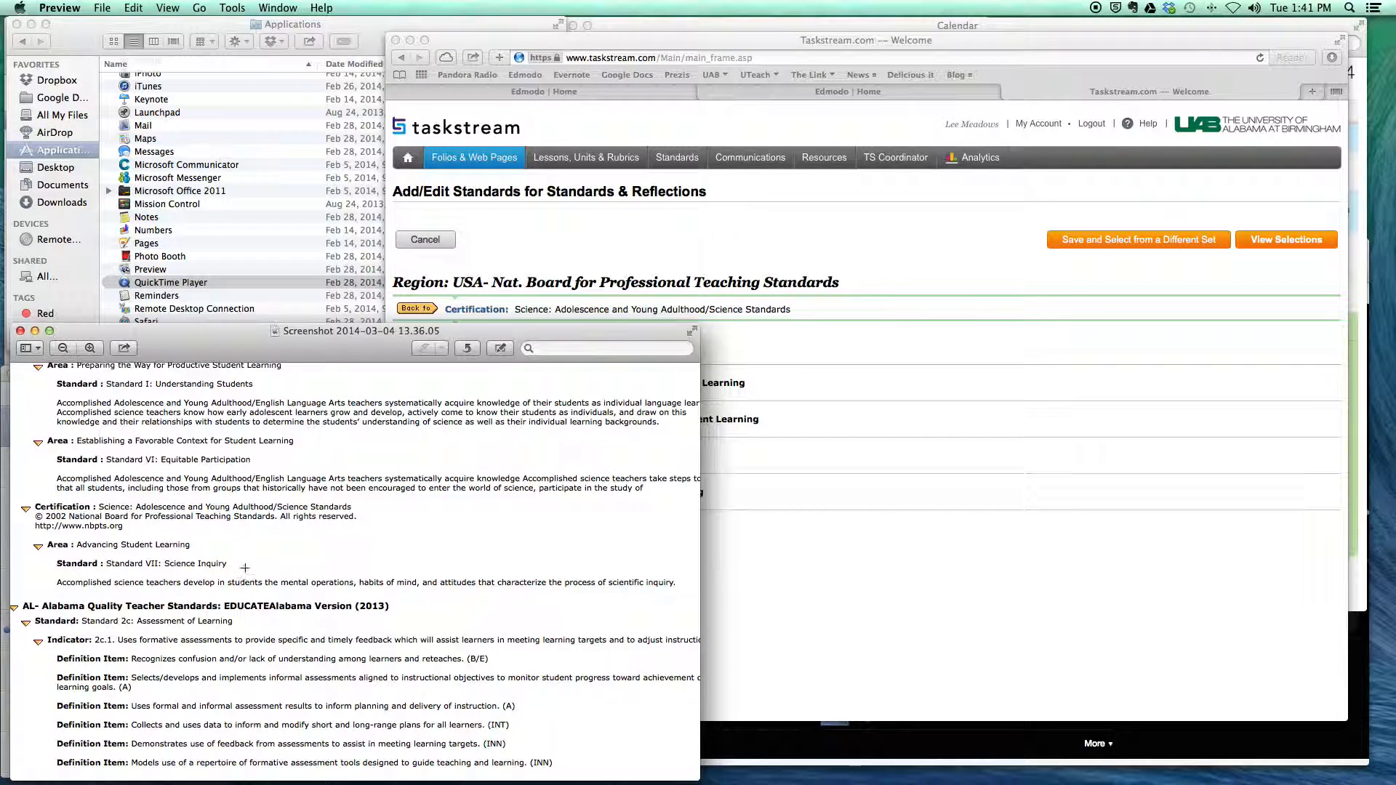
{"action": "left_click", "coordinate": [805, 587]}
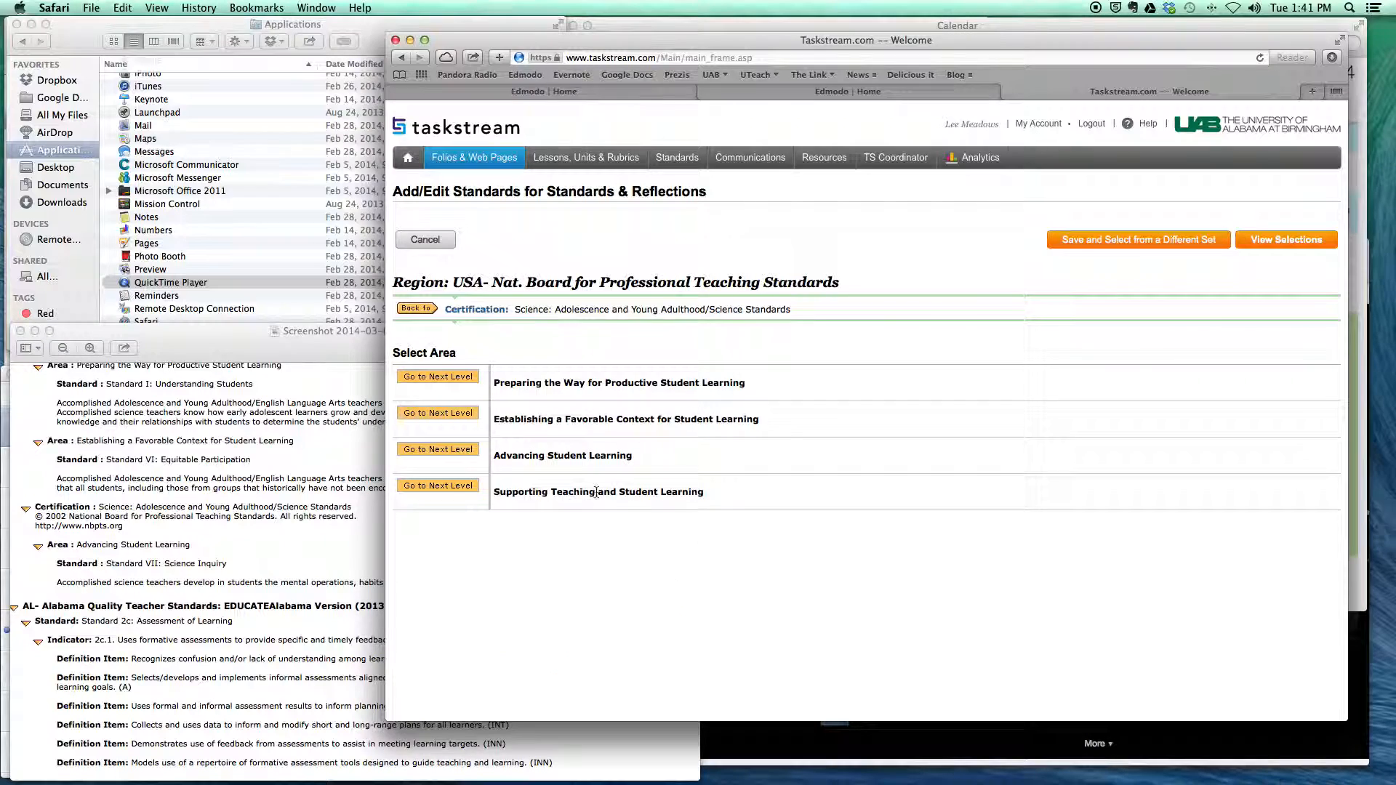
{"action": "left_click", "coordinate": [446, 455]}
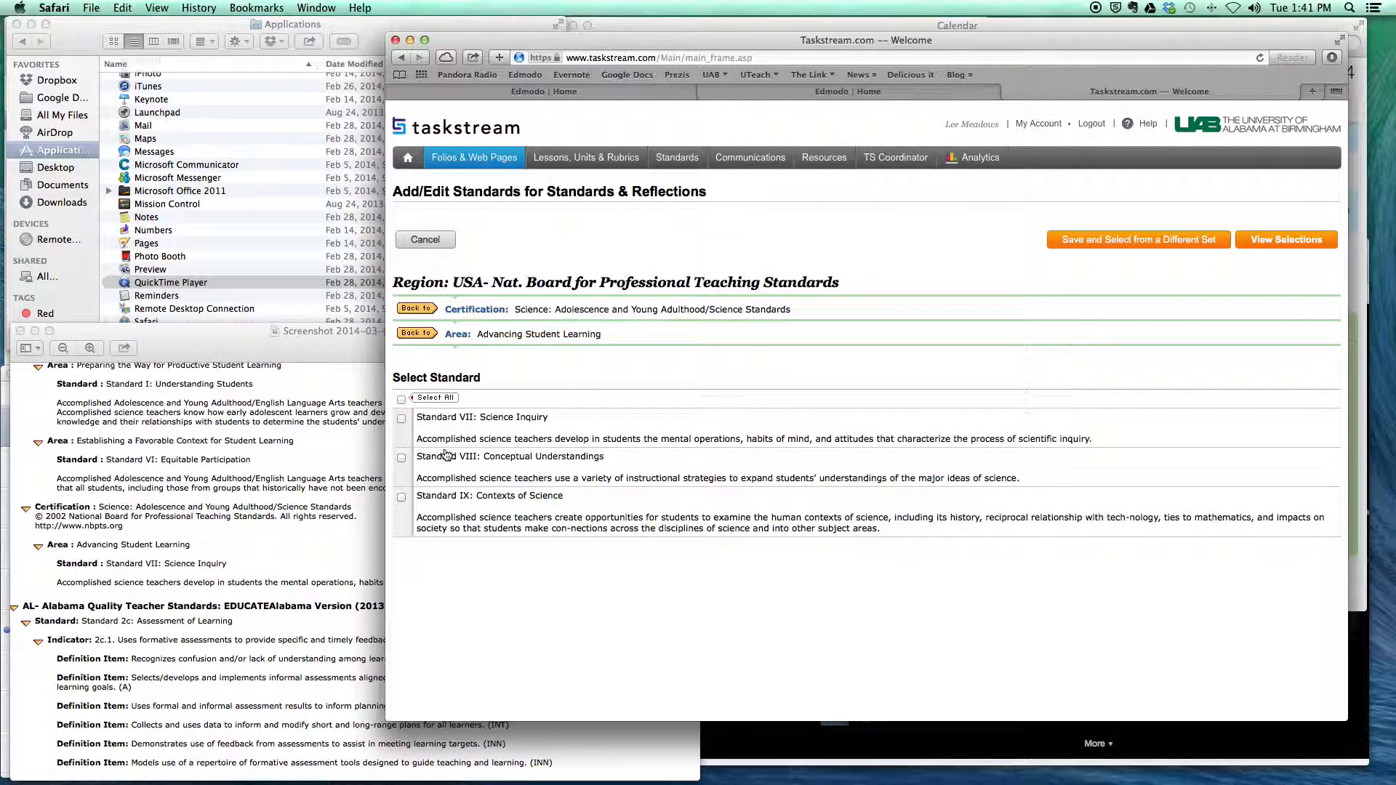
{"action": "left_click", "coordinate": [401, 420]}
{"action": "left_click", "coordinate": [1277, 242]}
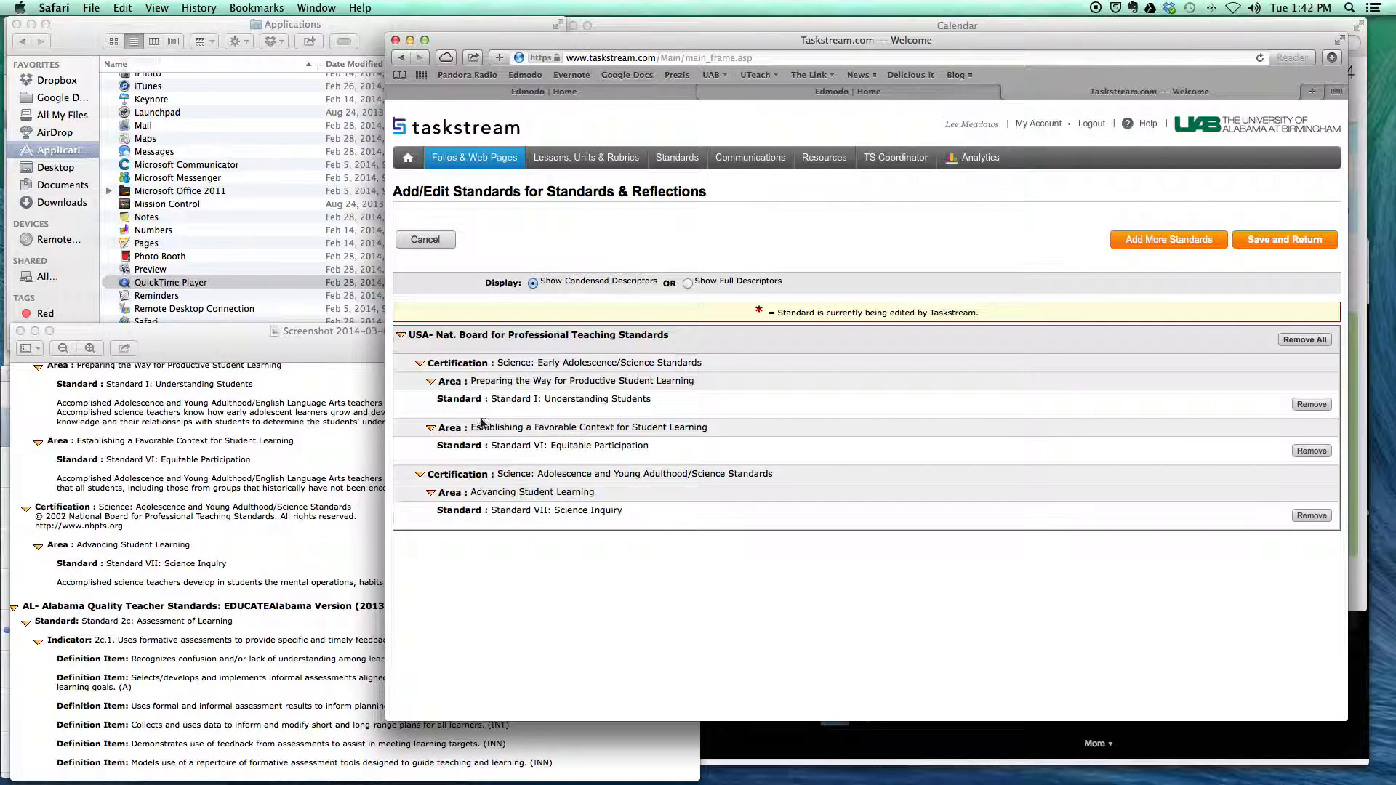
Compare the selected standards with the reference screenshot, and save them to the Standards & Reflections page.
{"action": "left_click", "coordinate": [308, 535]}
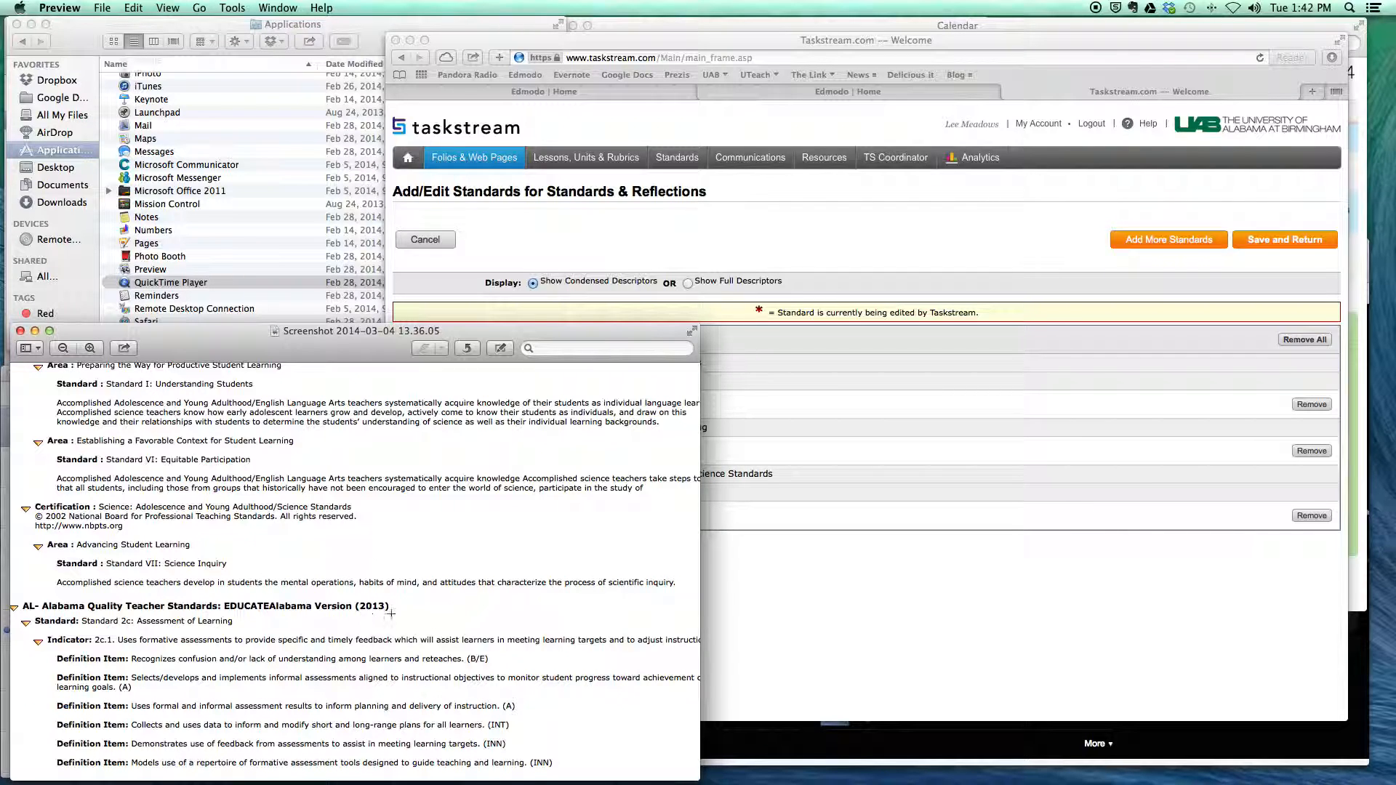
{"action": "left_click", "coordinate": [983, 614]}
{"action": "left_click", "coordinate": [212, 594]}
{"action": "left_click", "coordinate": [807, 631]}
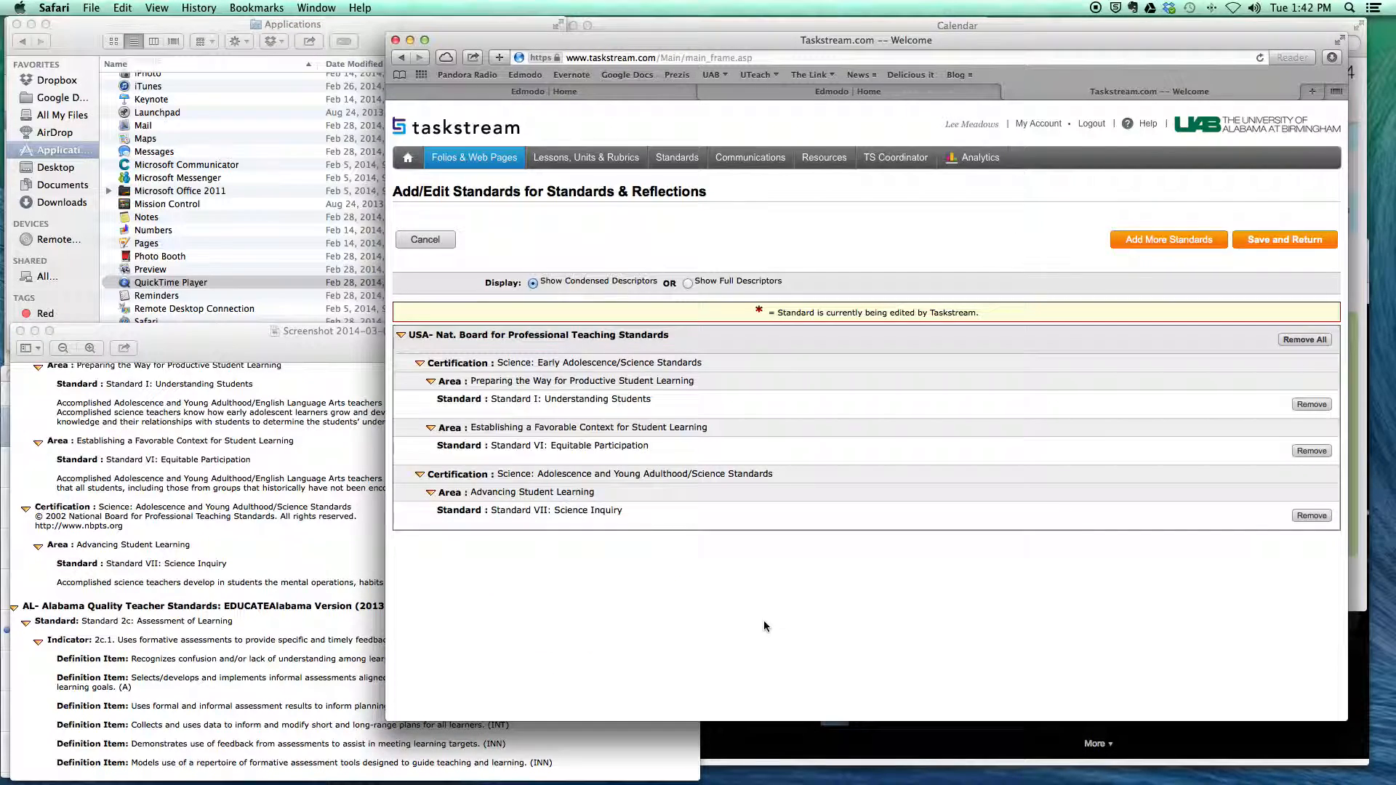
{"action": "left_click", "coordinate": [1267, 247]}
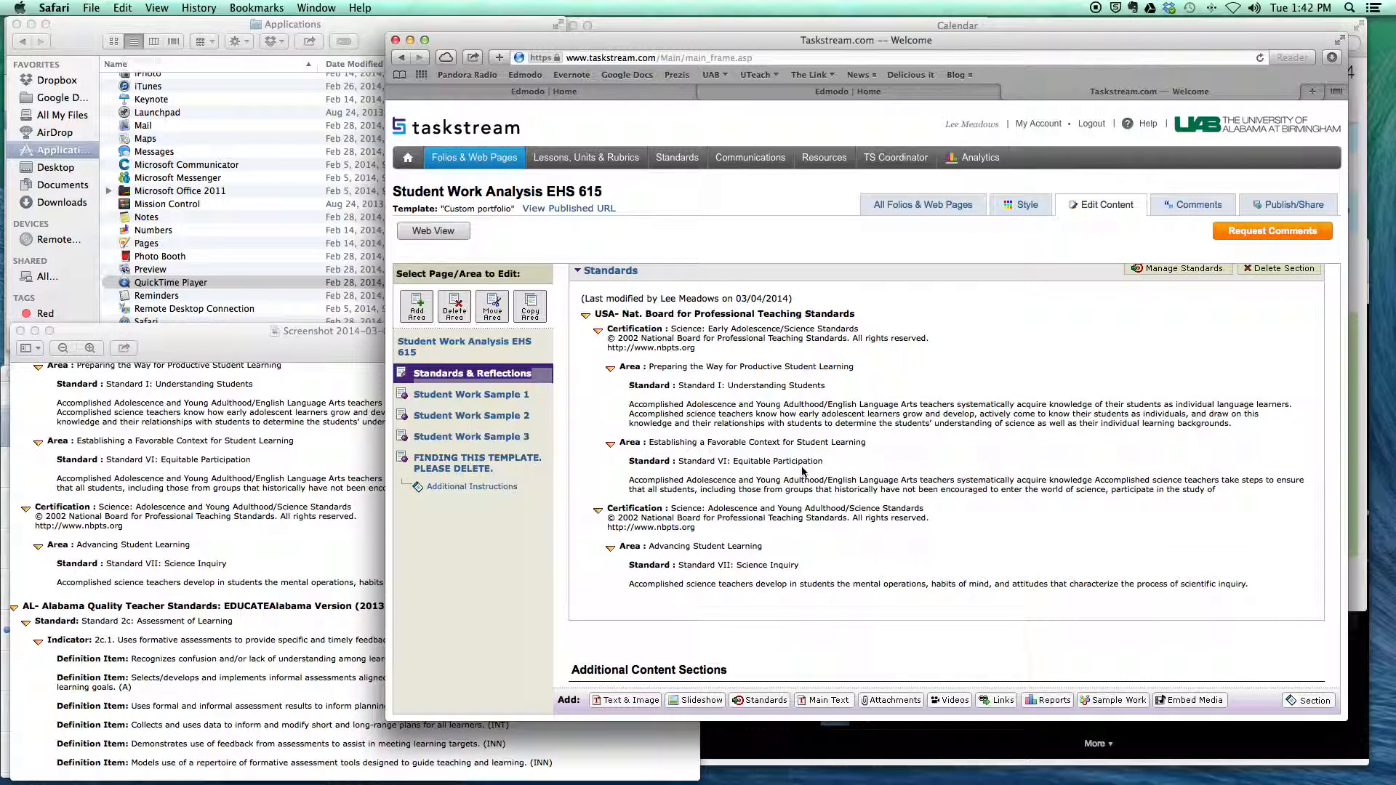
{"action": "scroll", "coordinate": [816, 503], "scroll_direction": "up", "scroll_amount": 5}
{"action": "scroll", "coordinate": [816, 503], "scroll_direction": "down", "scroll_amount": 3}
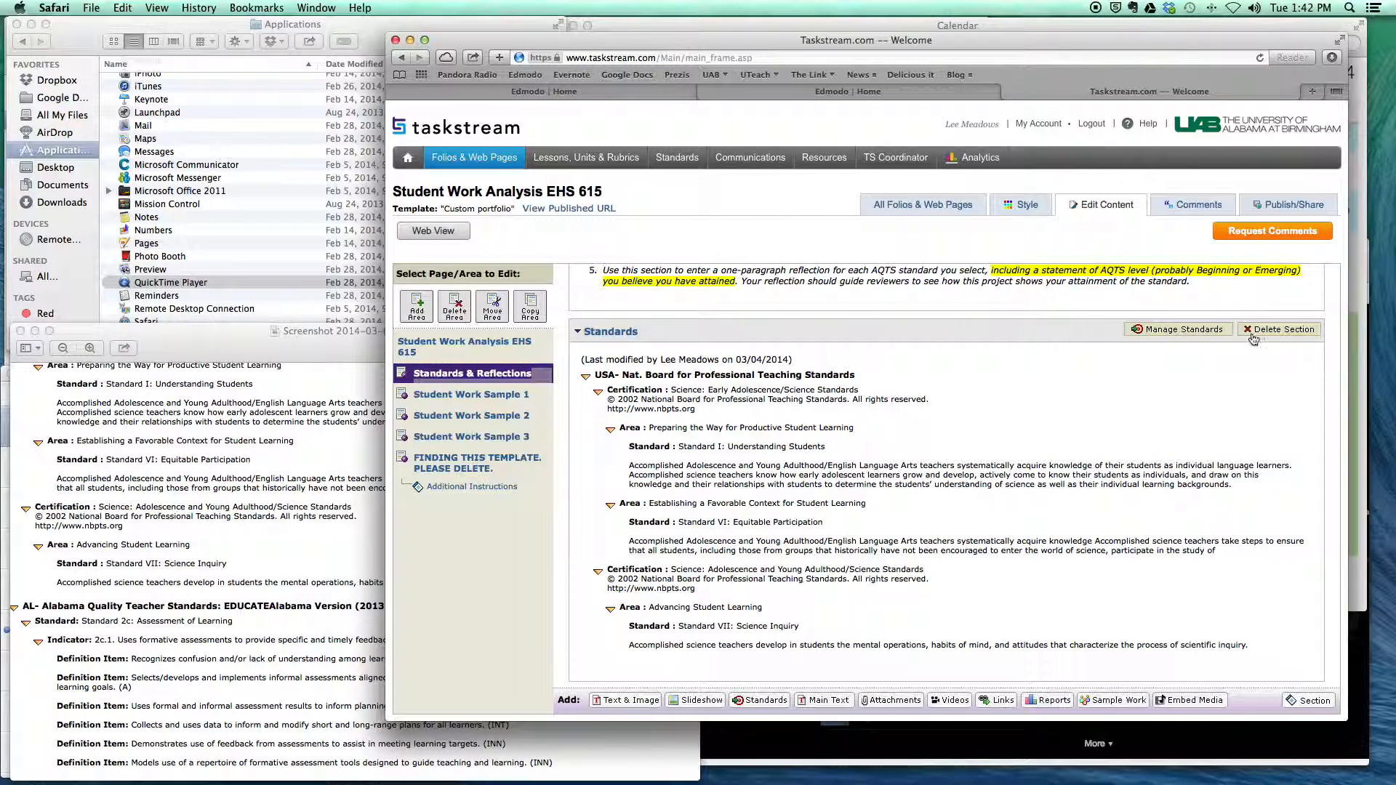
Reopen the page's standards for editing and go to the selection of a different standards set.
{"action": "left_click", "coordinate": [1185, 329]}
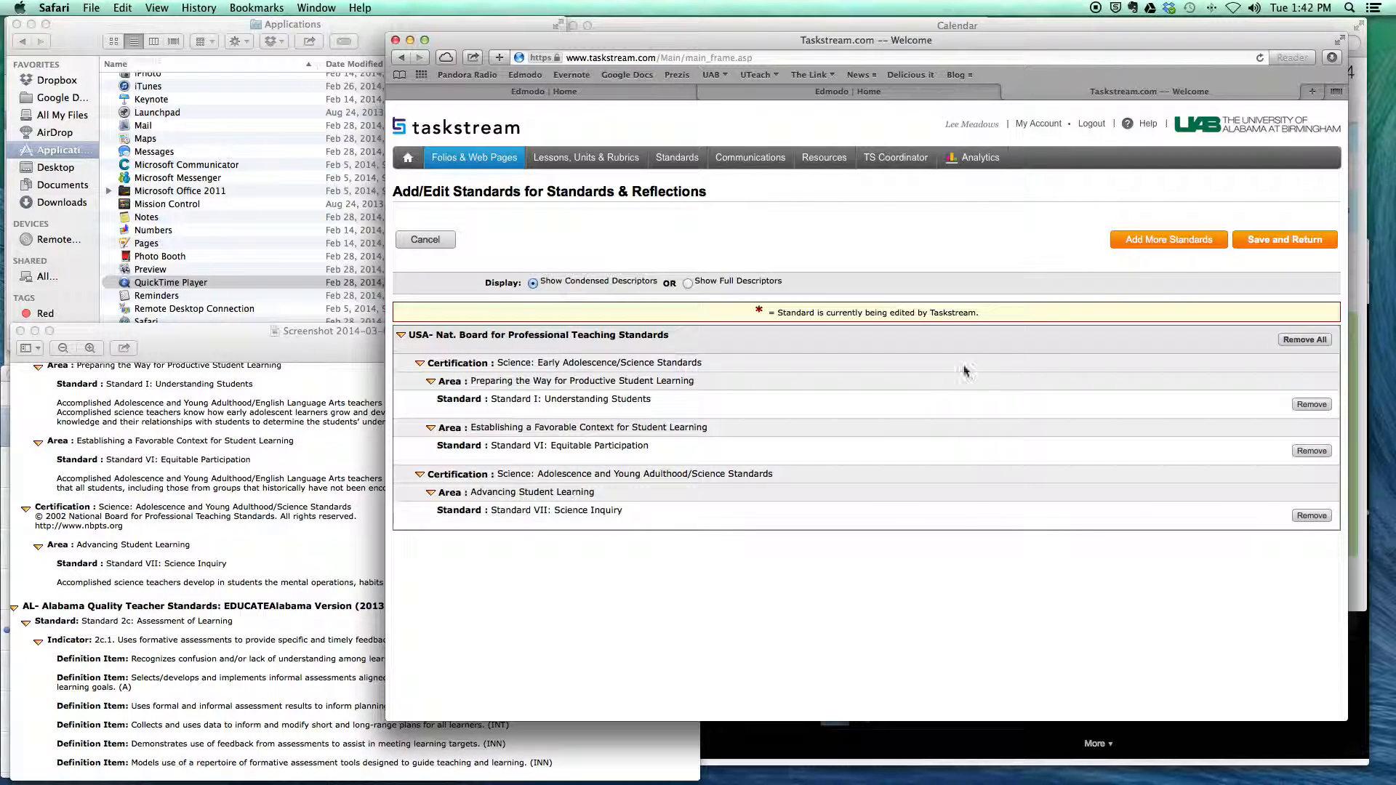
{"action": "left_click", "coordinate": [1178, 244]}
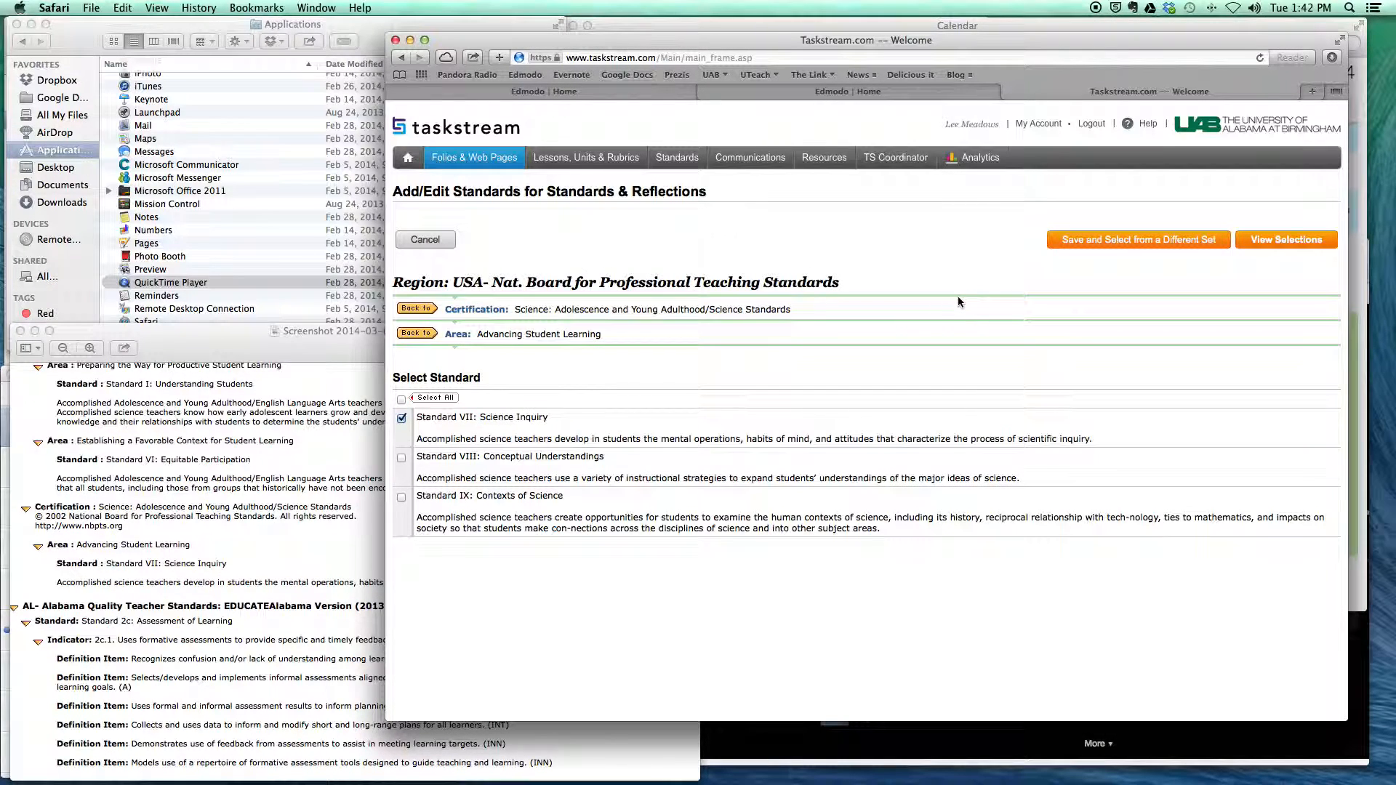
{"action": "left_click", "coordinate": [424, 309]}
{"action": "scroll", "coordinate": [656, 354], "scroll_direction": "down", "scroll_amount": 5}
{"action": "scroll", "coordinate": [656, 354], "scroll_direction": "up", "scroll_amount": 5}
{"action": "left_click", "coordinate": [1146, 244]}
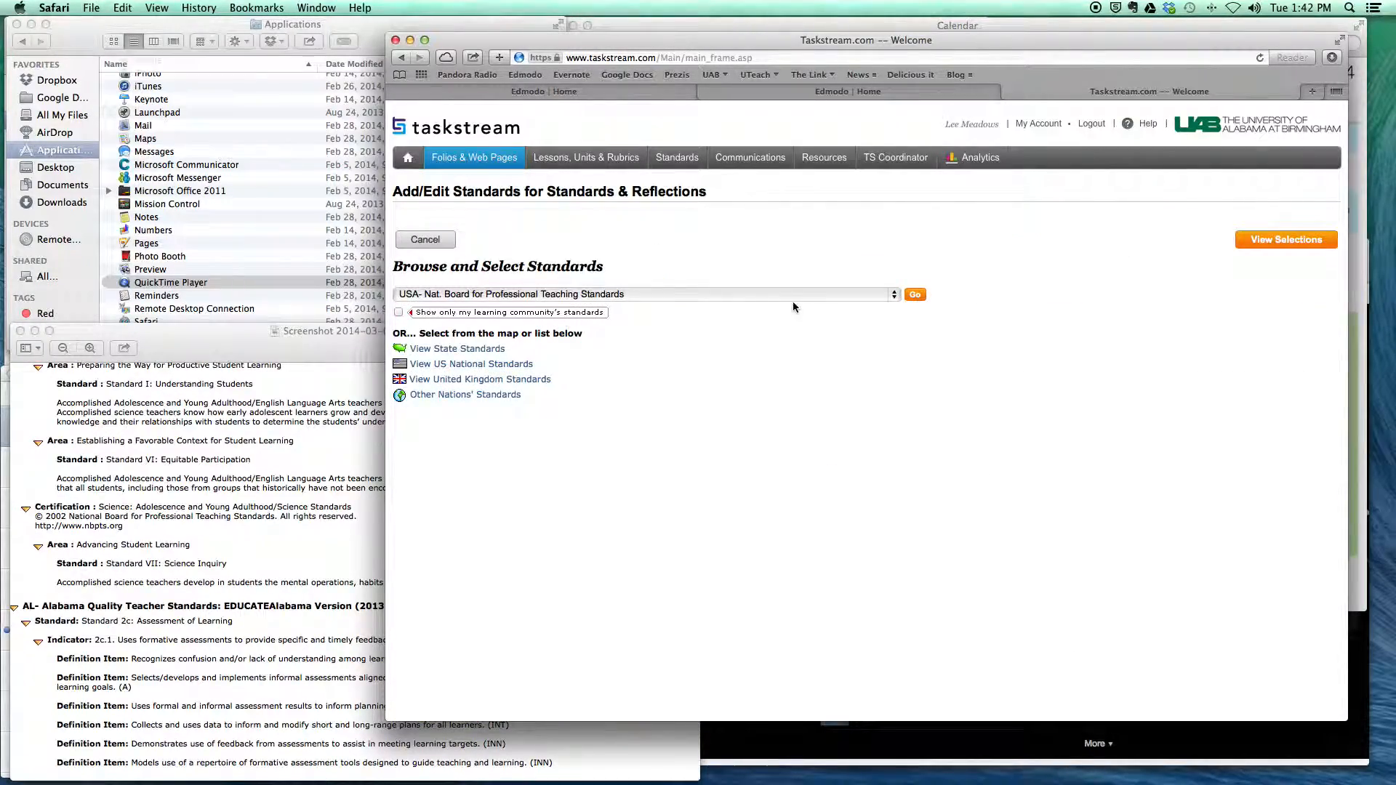
{"action": "left_click", "coordinate": [797, 297]}
{"action": "scroll", "coordinate": [792, 301], "scroll_direction": "down", "scroll_amount": 10}
{"action": "left_click", "coordinate": [790, 303]}
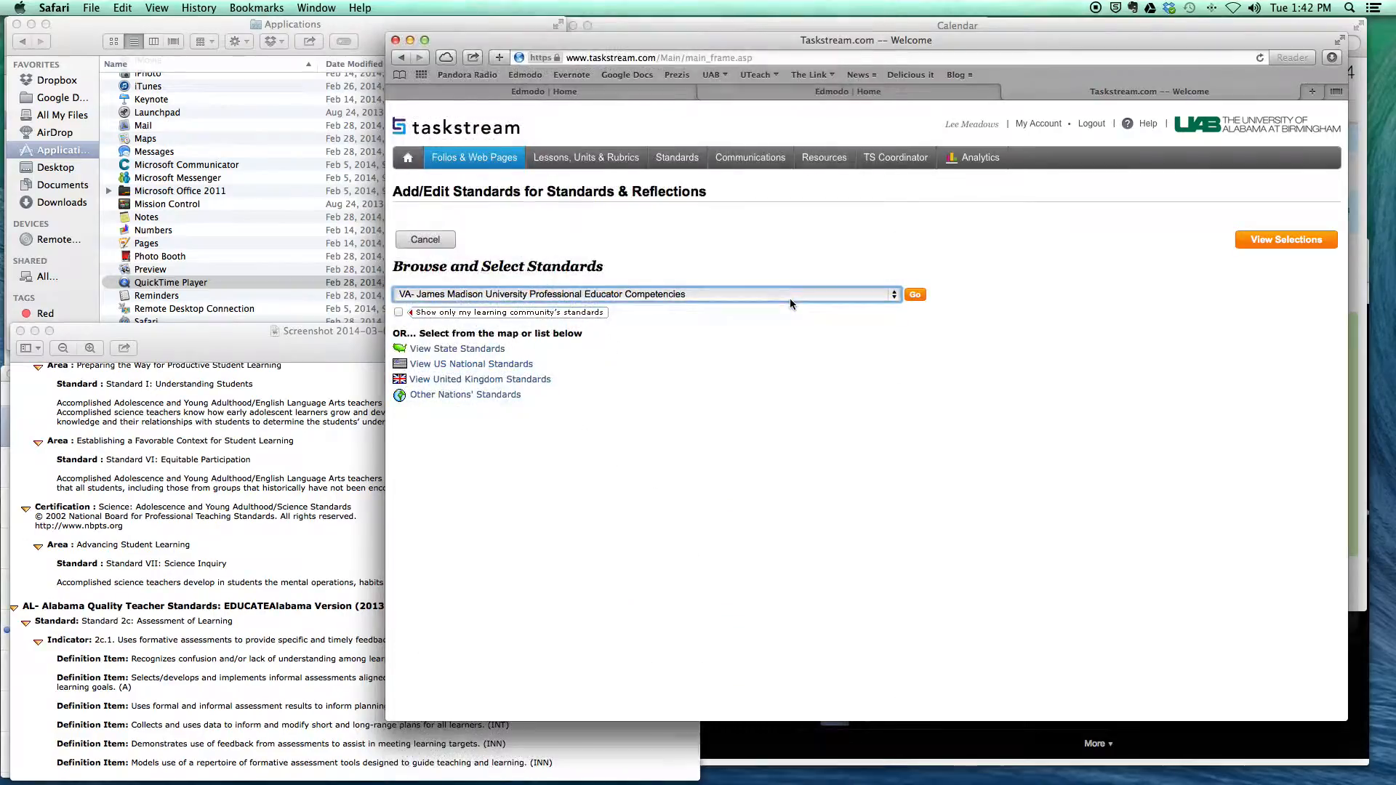
Choose AL- Alabama Quality Teaching Standards as the standards set and open it.
{"action": "left_click", "coordinate": [791, 303]}
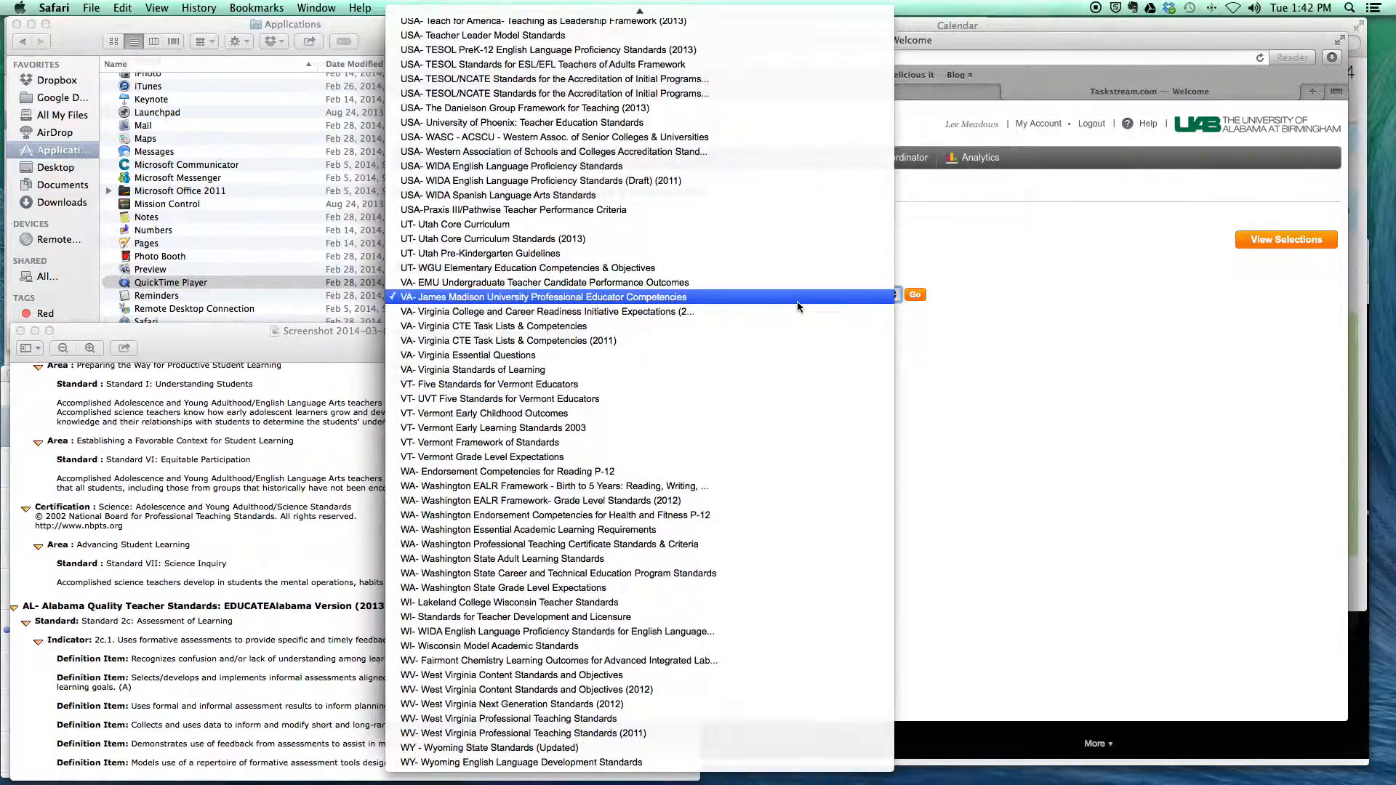
{"action": "scroll", "coordinate": [800, 302], "scroll_direction": "up", "scroll_amount": 15}
{"action": "scroll", "coordinate": [803, 294], "scroll_direction": "up", "scroll_amount": 20}
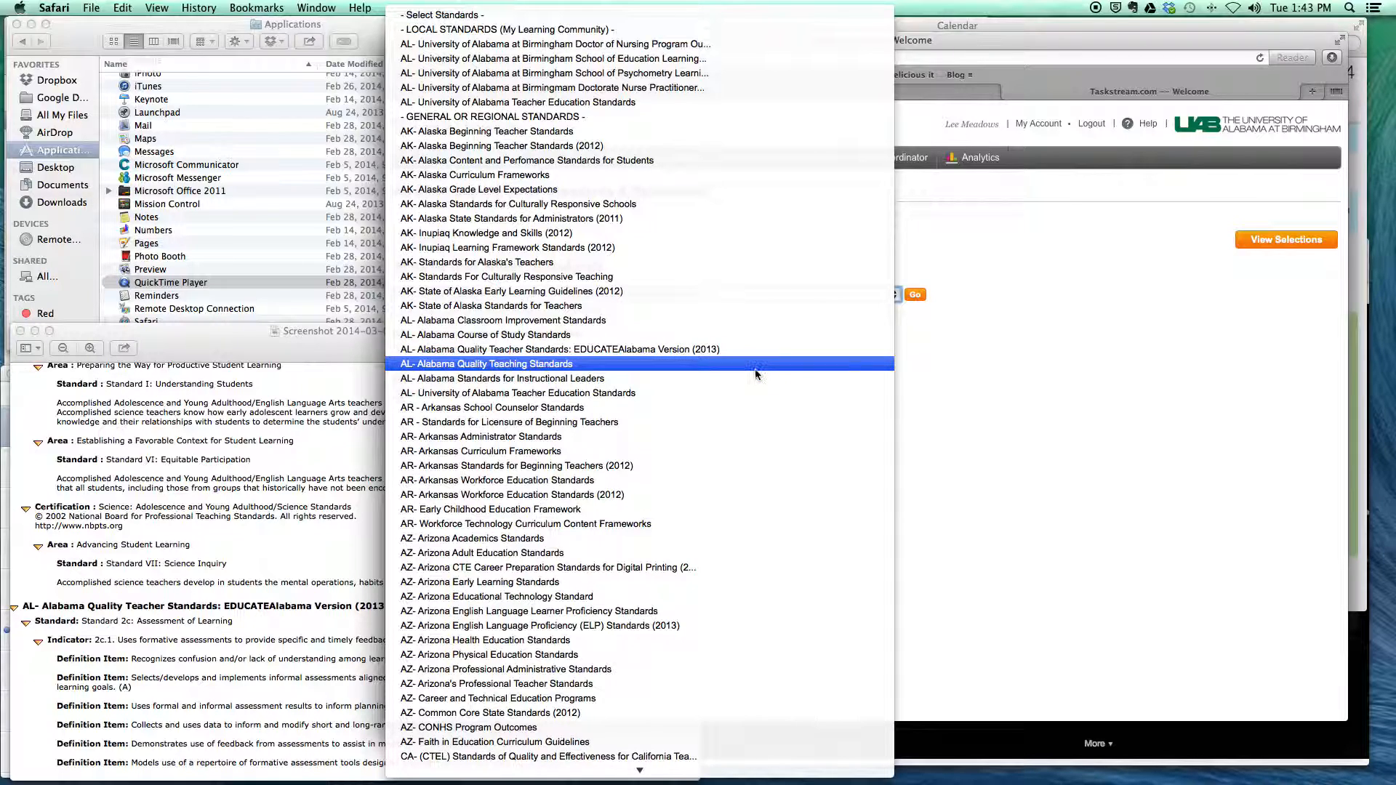
{"action": "left_click", "coordinate": [754, 370]}
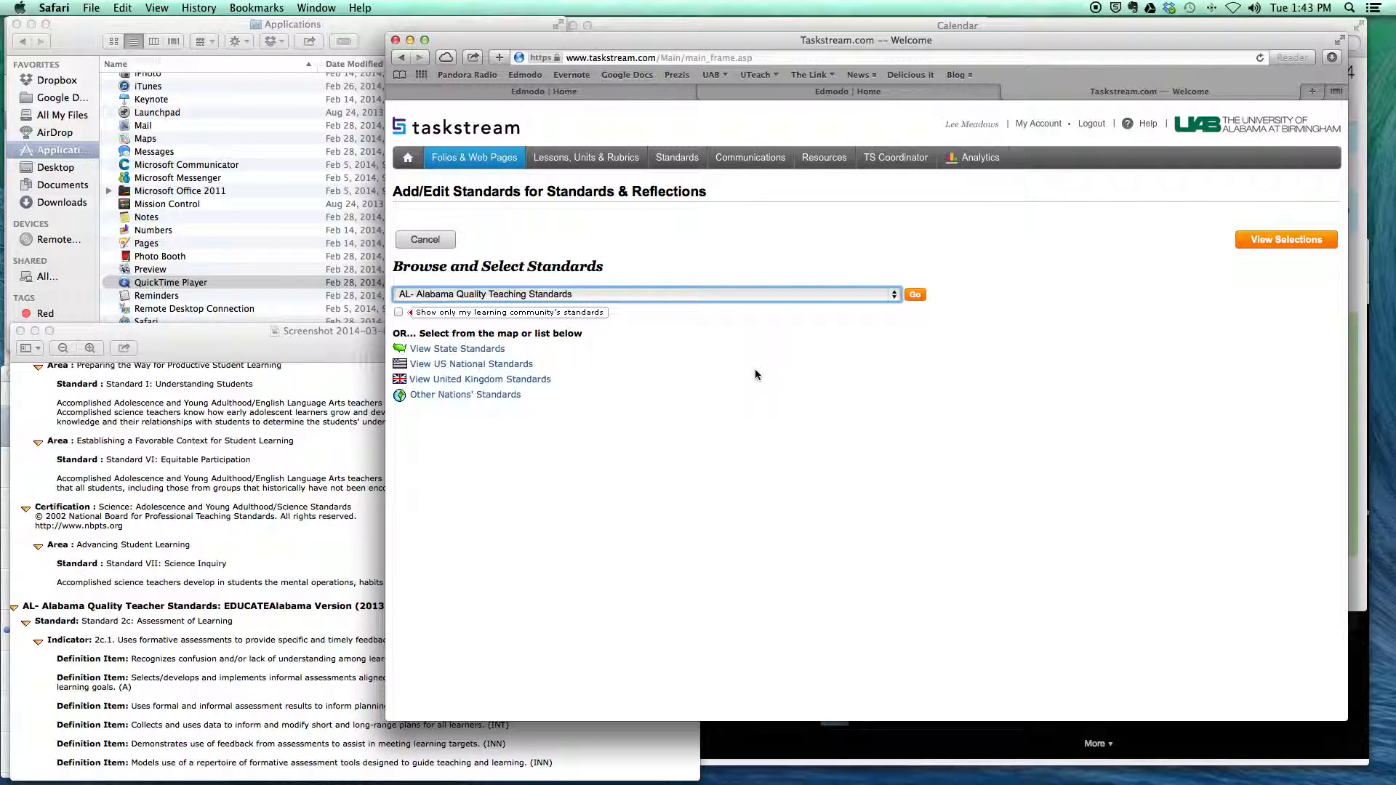
{"action": "left_click", "coordinate": [914, 296]}
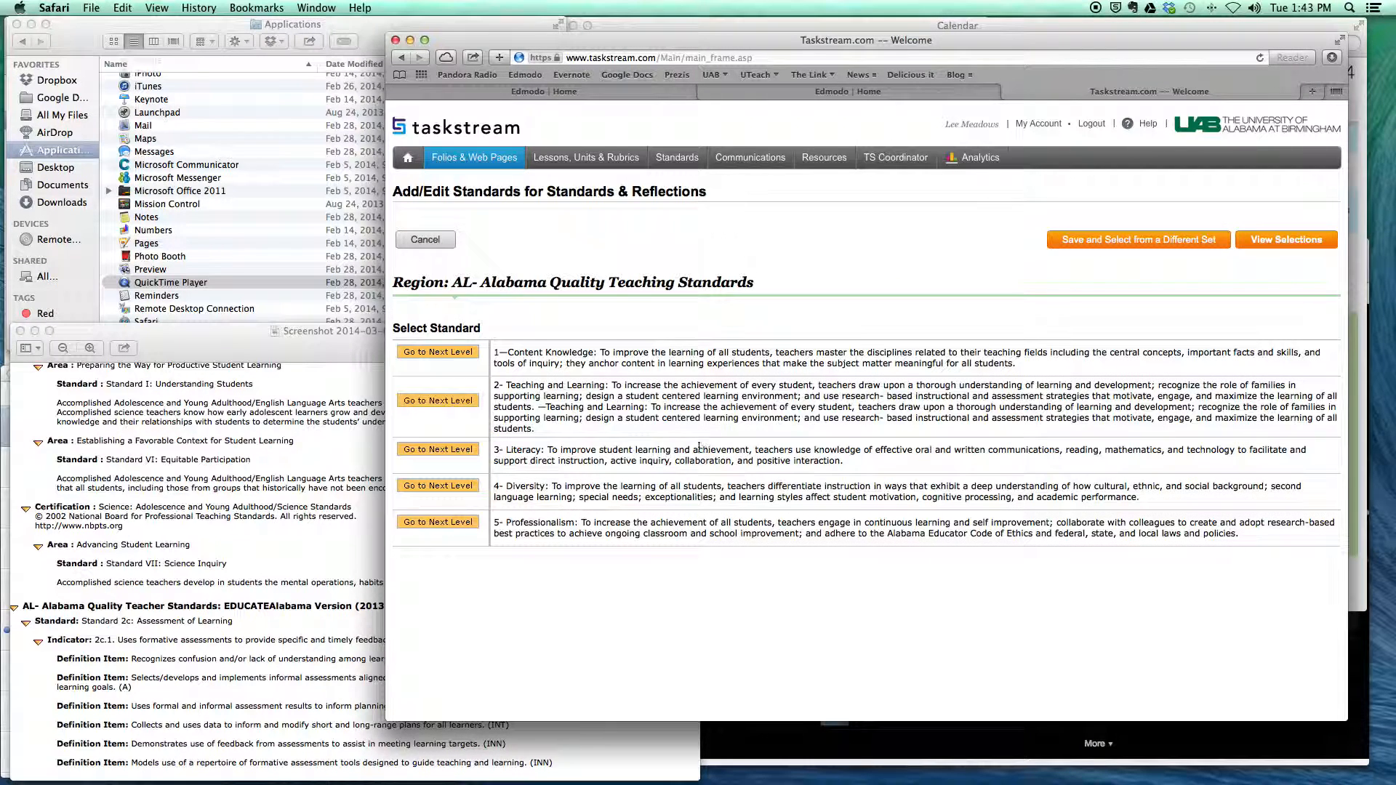
Check the Alabama entries in the reference screenshot and open the Assessment area of standard 2- Teaching and Learning.
{"action": "left_click_drag", "start_coordinate": [279, 351], "coordinate": [280, 304]}
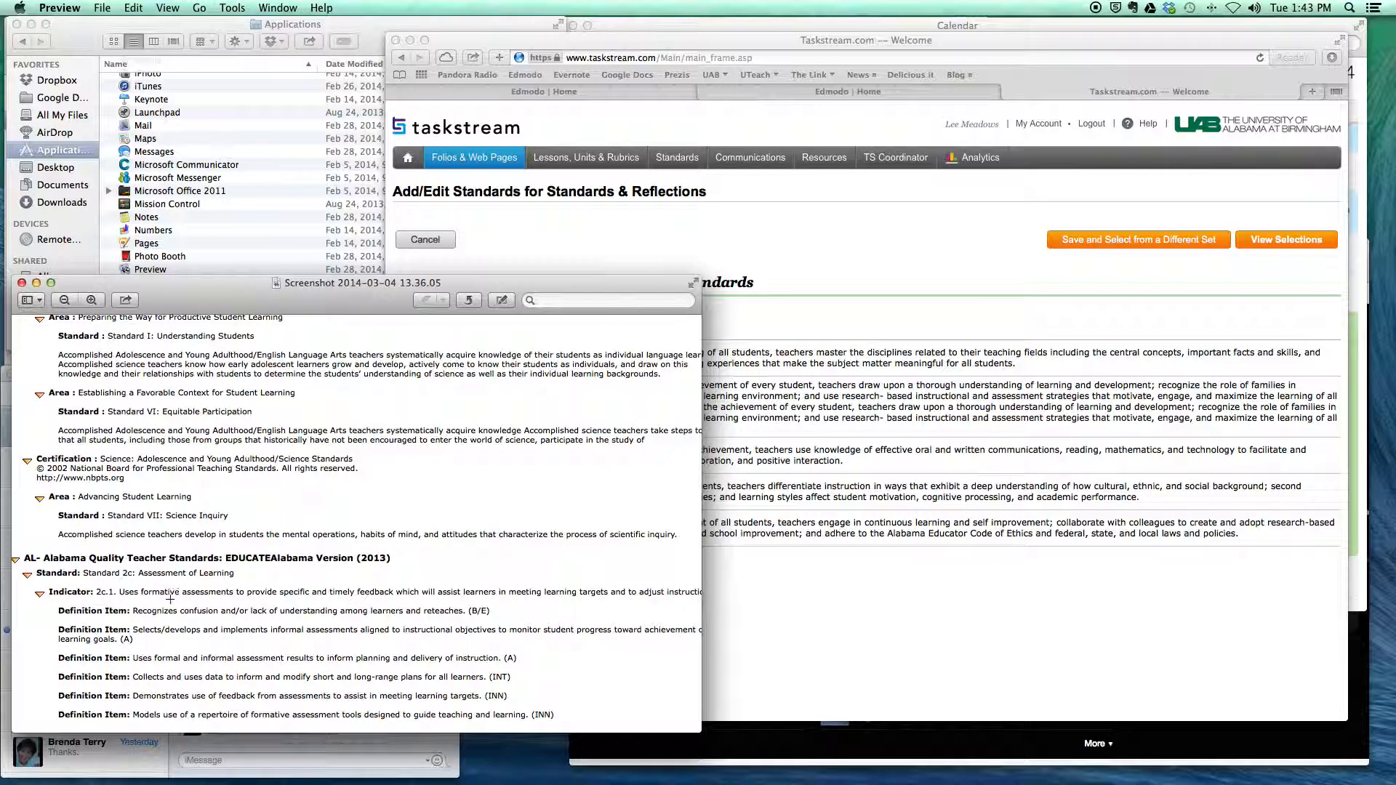
{"action": "left_click", "coordinate": [903, 663]}
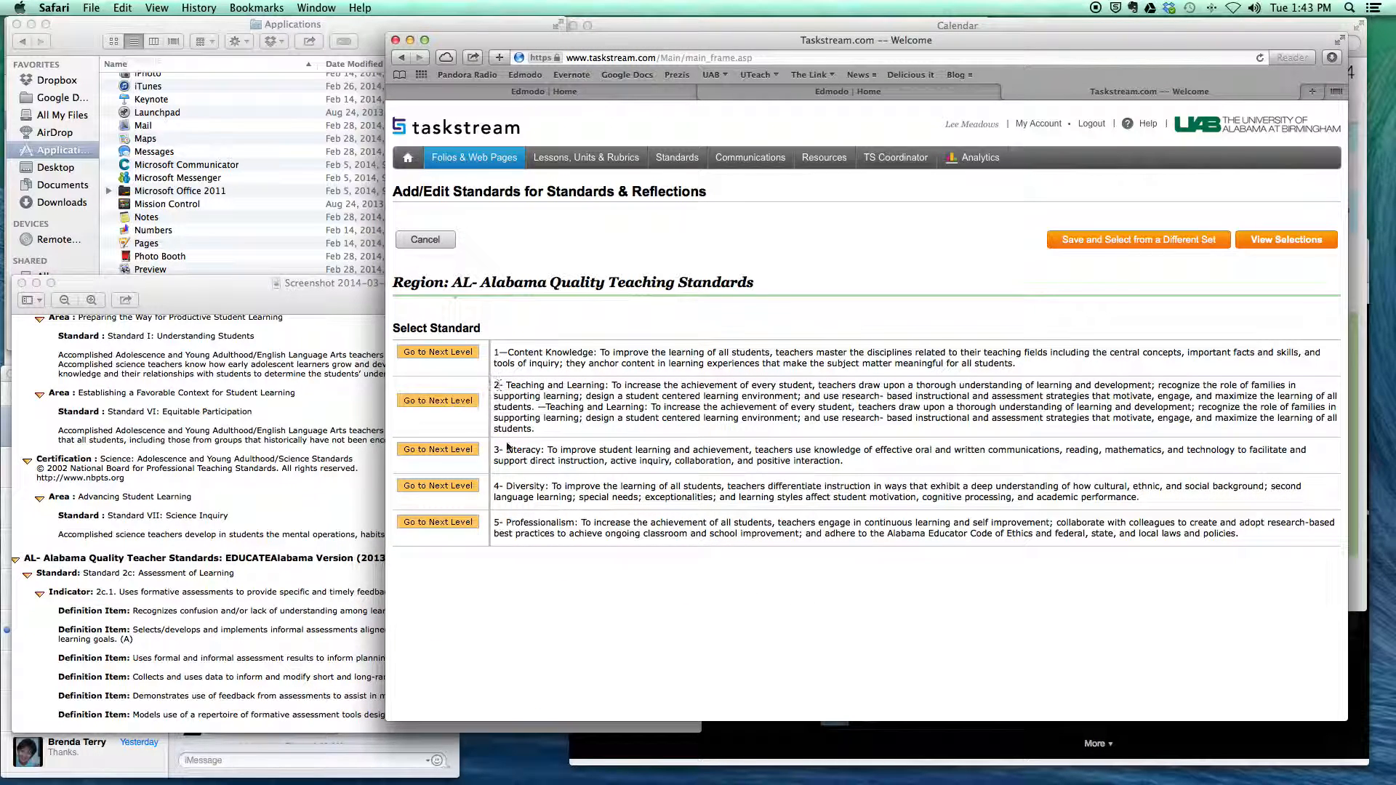
{"action": "left_click", "coordinate": [466, 401]}
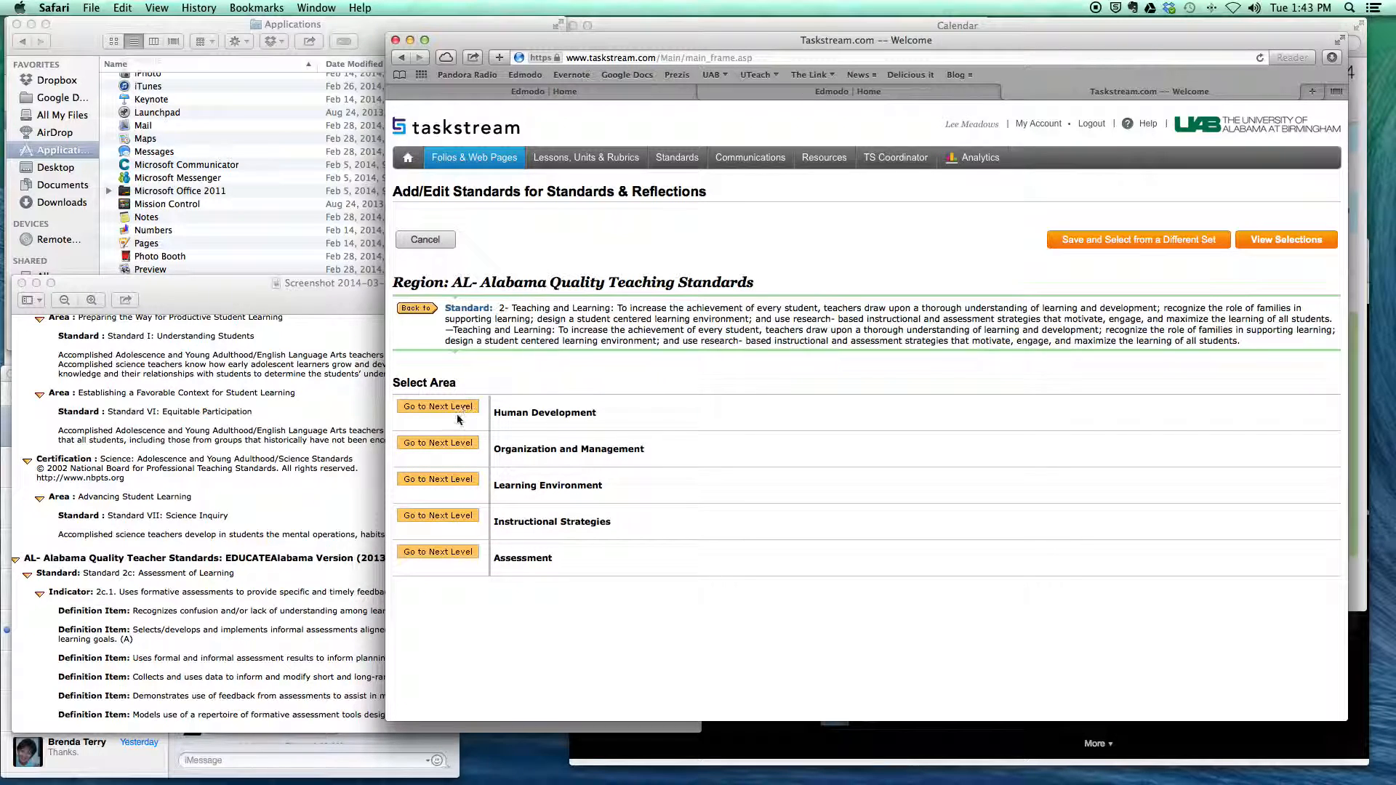
{"action": "left_click", "coordinate": [458, 554]}
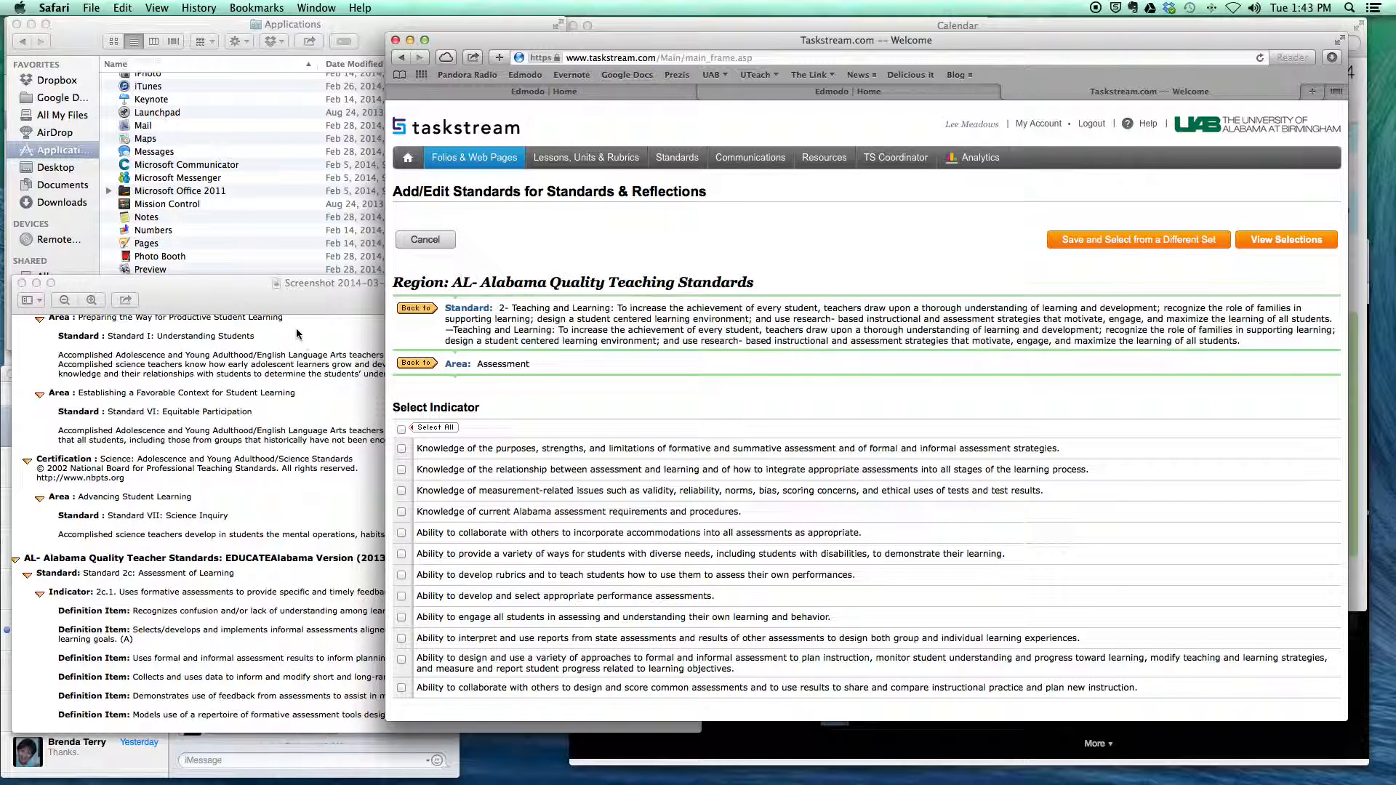
Select the indicator on knowledge of the purposes, strengths, and limitations of formative and summative assessment, and view the selections.
{"action": "left_click_drag", "start_coordinate": [282, 305], "coordinate": [240, 284]}
{"action": "left_click", "coordinate": [845, 390]}
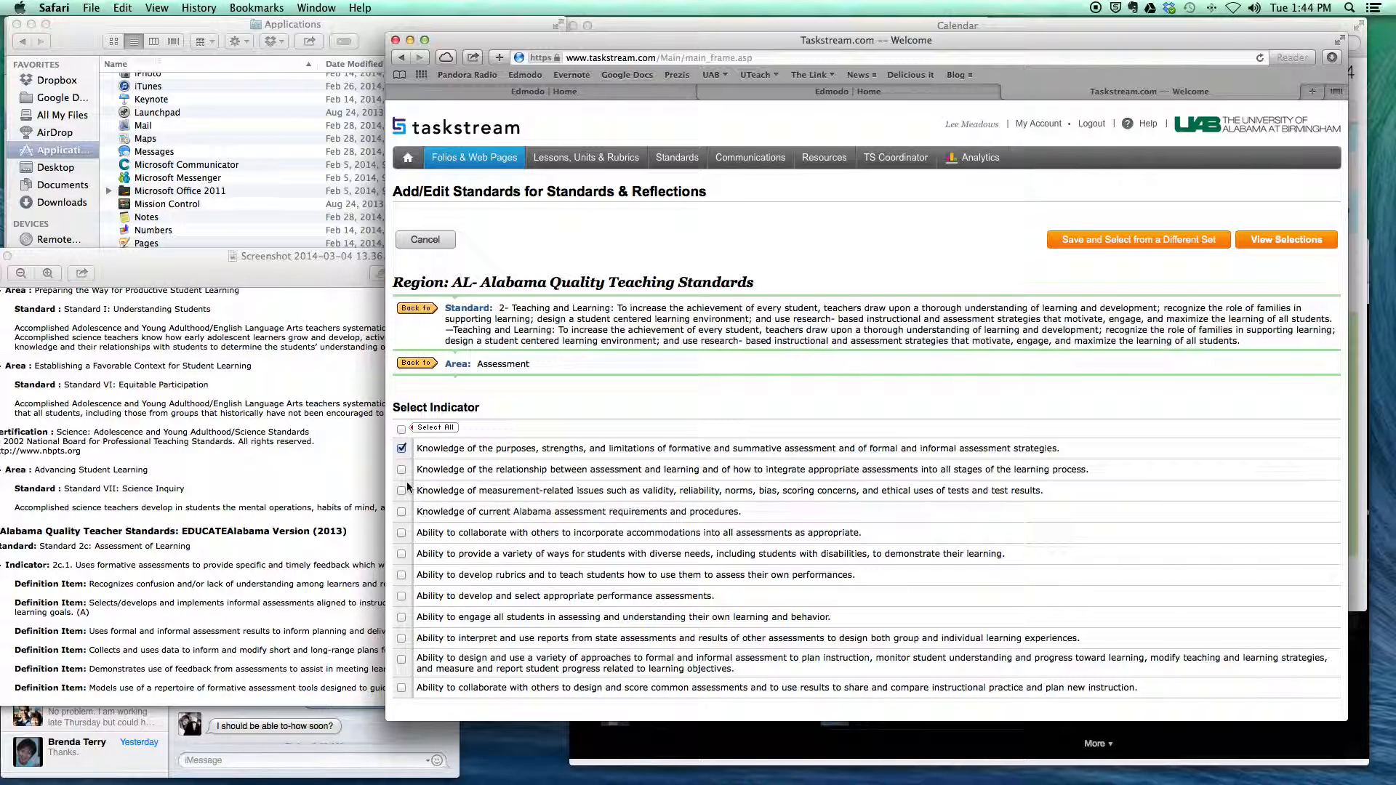
{"action": "left_click", "coordinate": [1261, 241]}
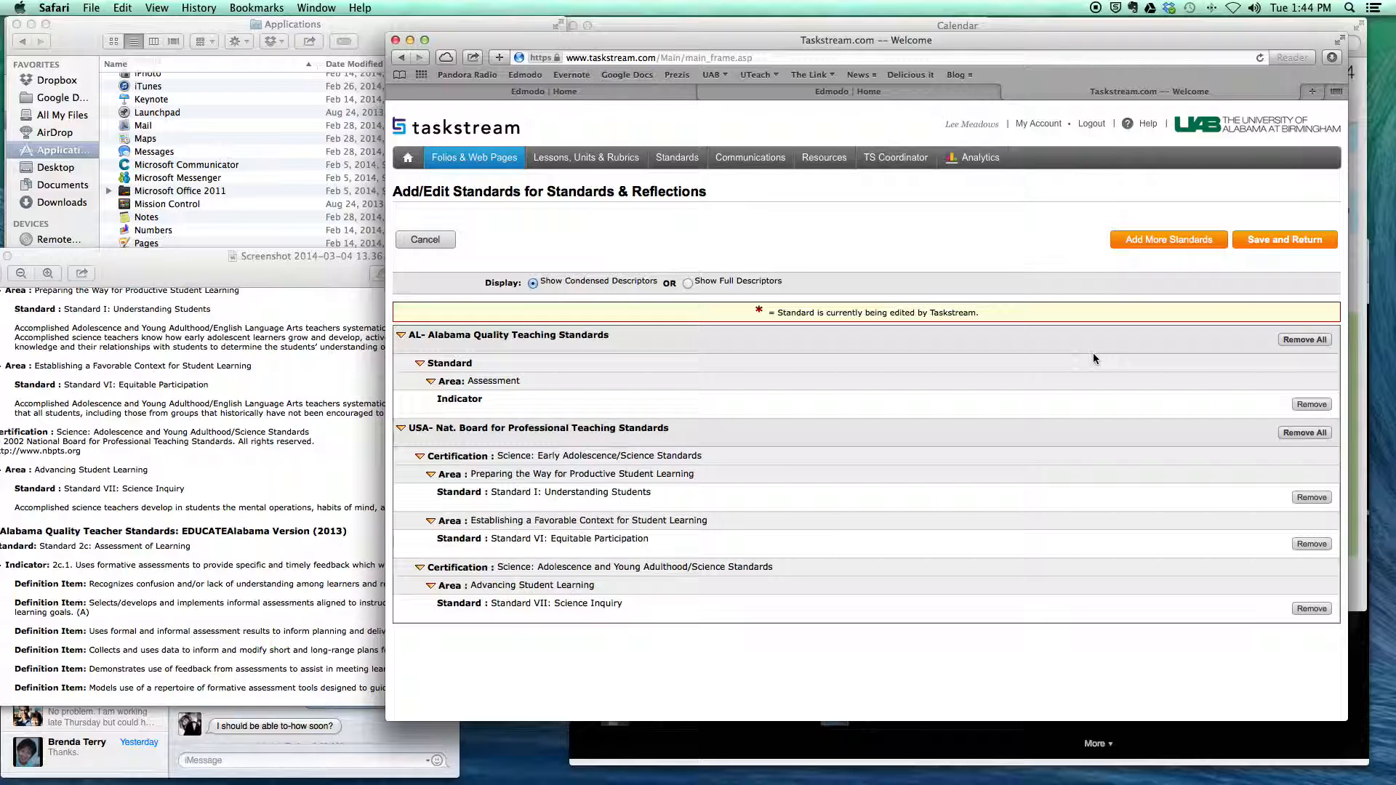
Save the selections to the Standards & Reflections page and review its National Board and Alabama standards.
{"action": "left_click", "coordinate": [1263, 242]}
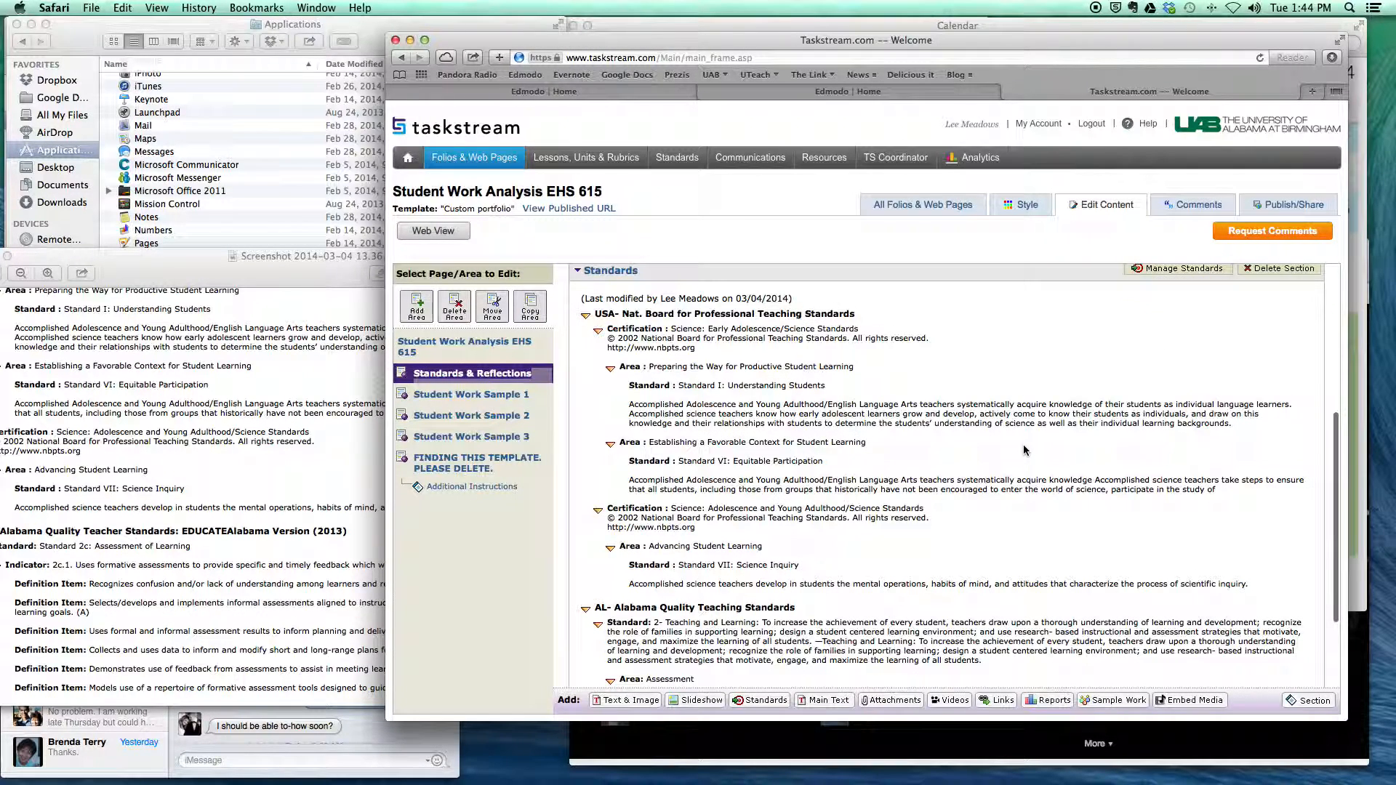
{"action": "scroll", "coordinate": [1024, 450], "scroll_direction": "down", "scroll_amount": 3}
{"action": "scroll", "coordinate": [1023, 449], "scroll_direction": "up", "scroll_amount": 5}
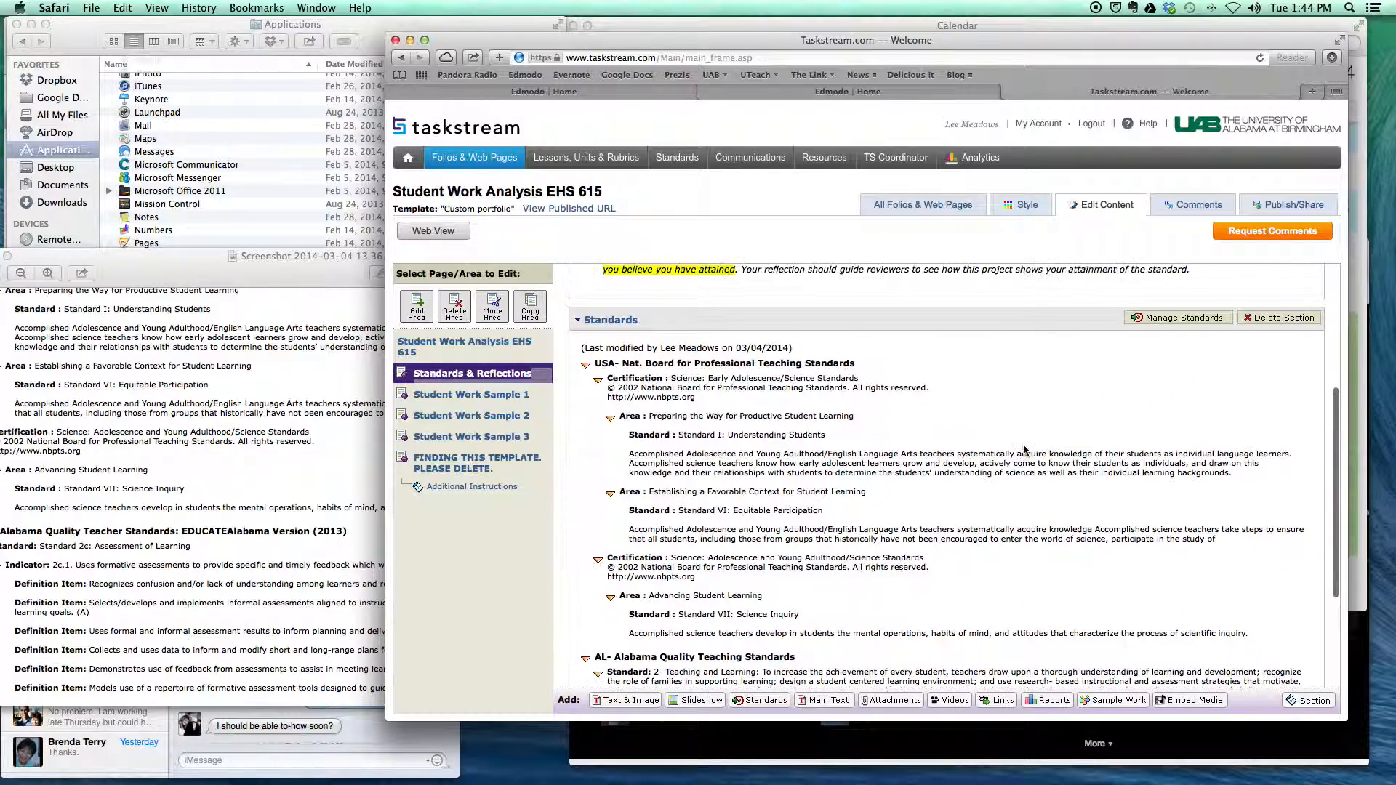
{"action": "scroll", "coordinate": [1023, 445], "scroll_direction": "down", "scroll_amount": 2}
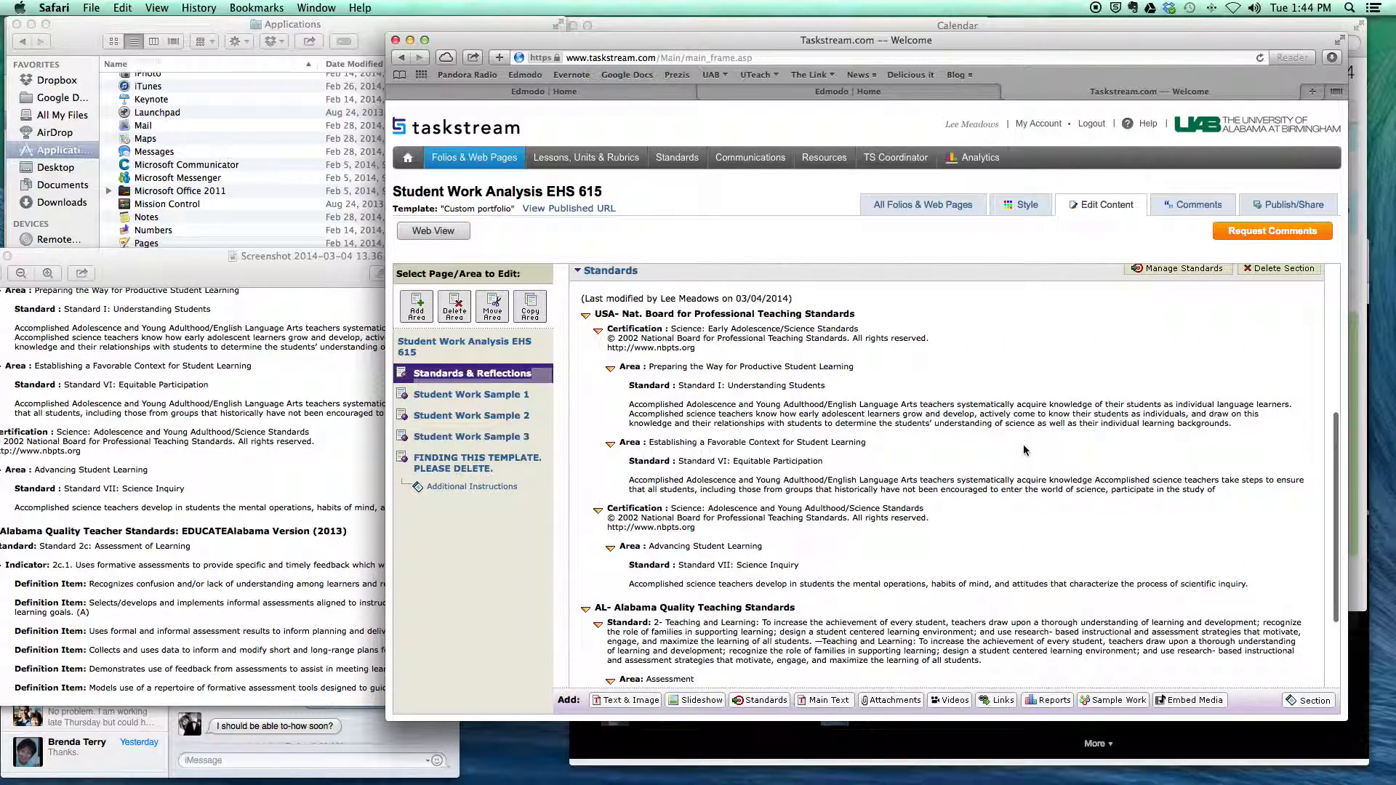